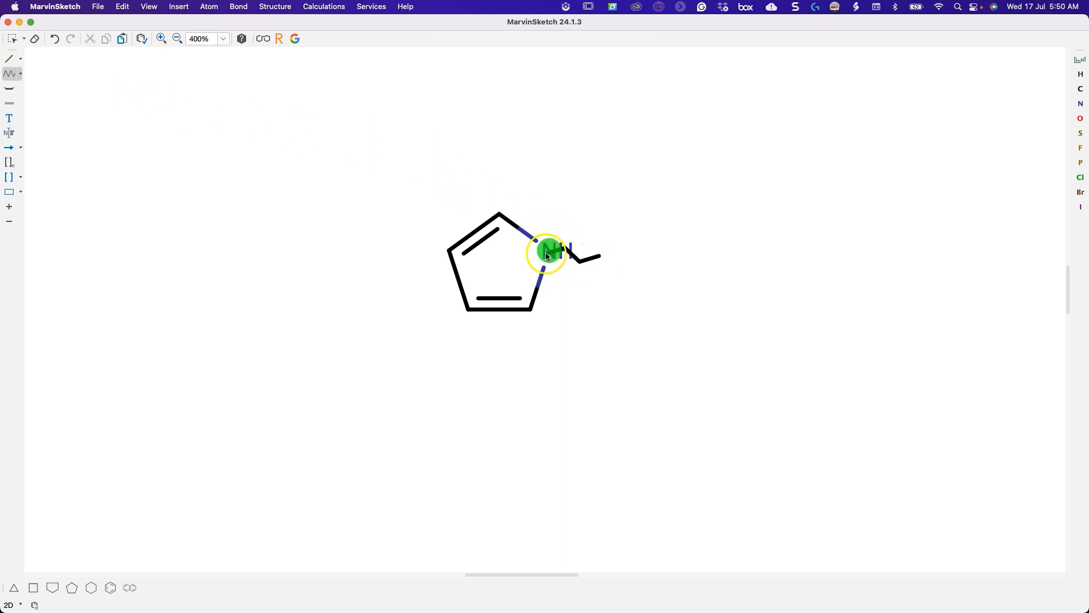
drag(547, 250, 835, 230)
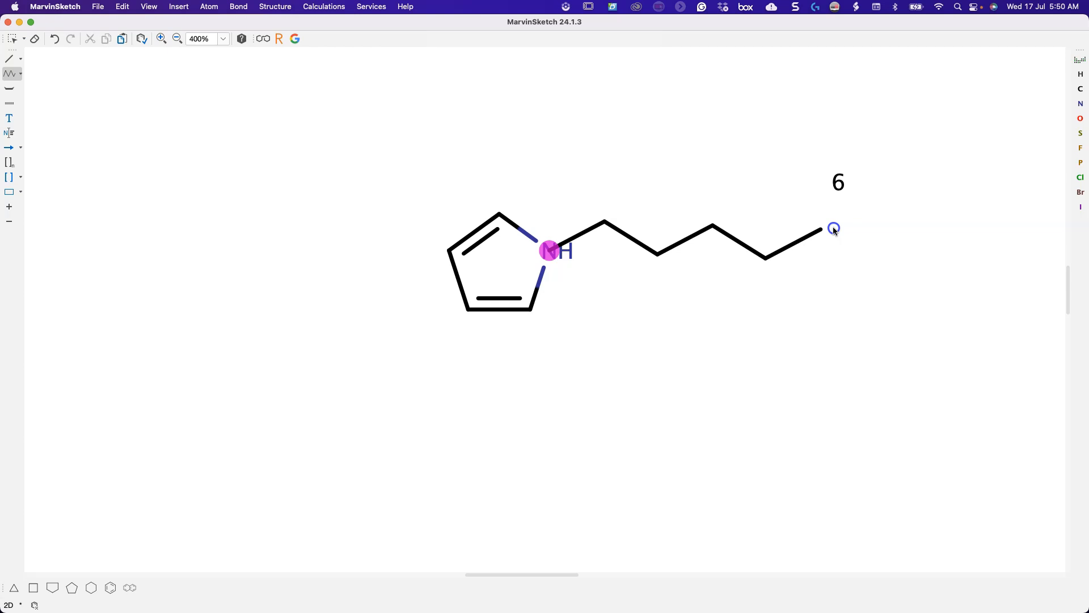
drag(833, 227, 869, 225)
drag(795, 341, 715, 440)
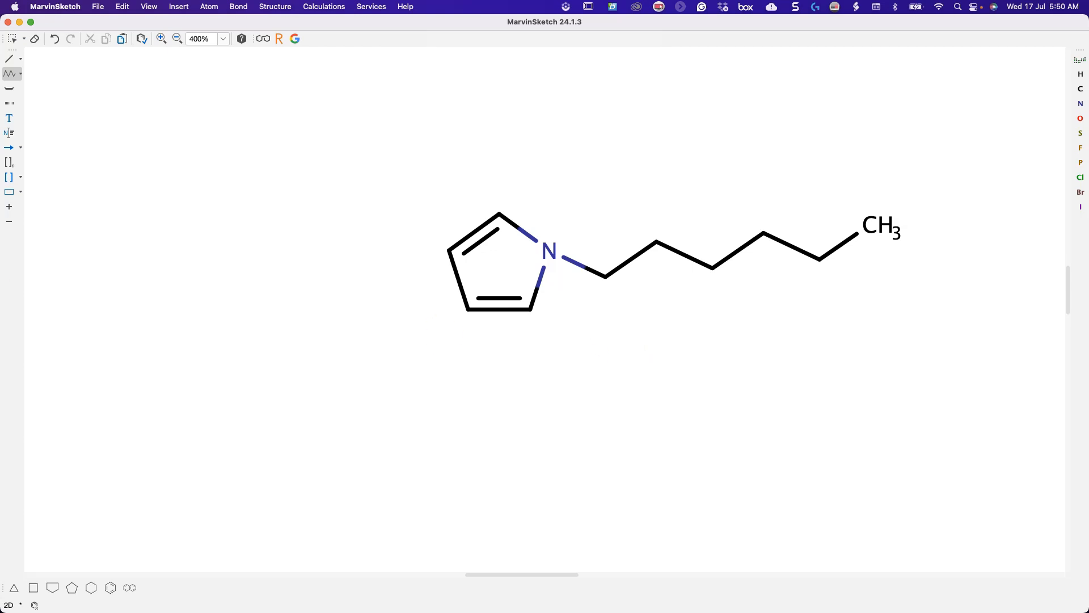
click(10, 59)
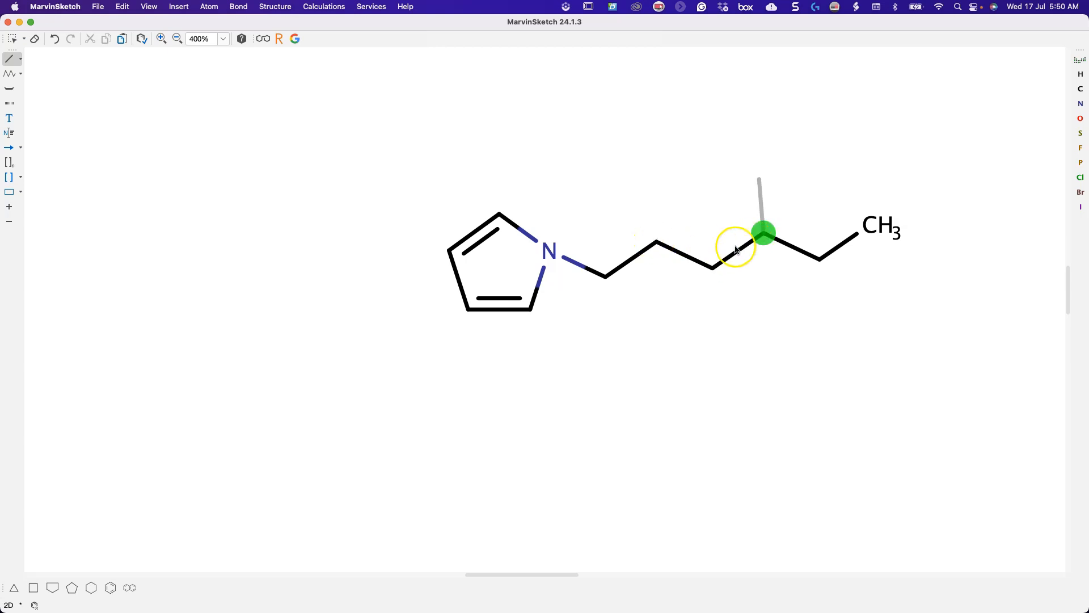
click(668, 362)
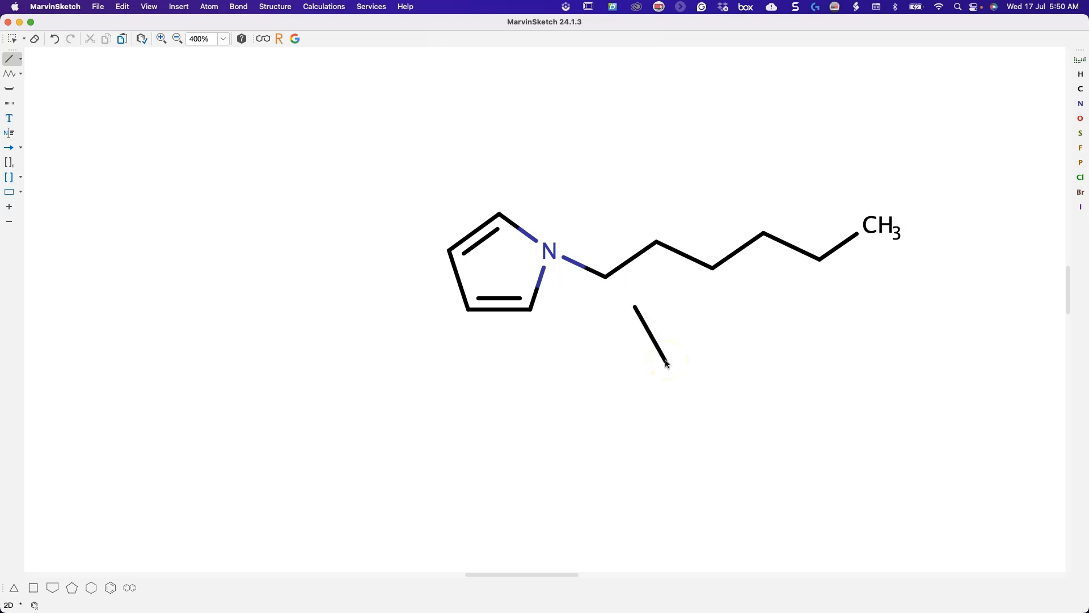
key(super+z)
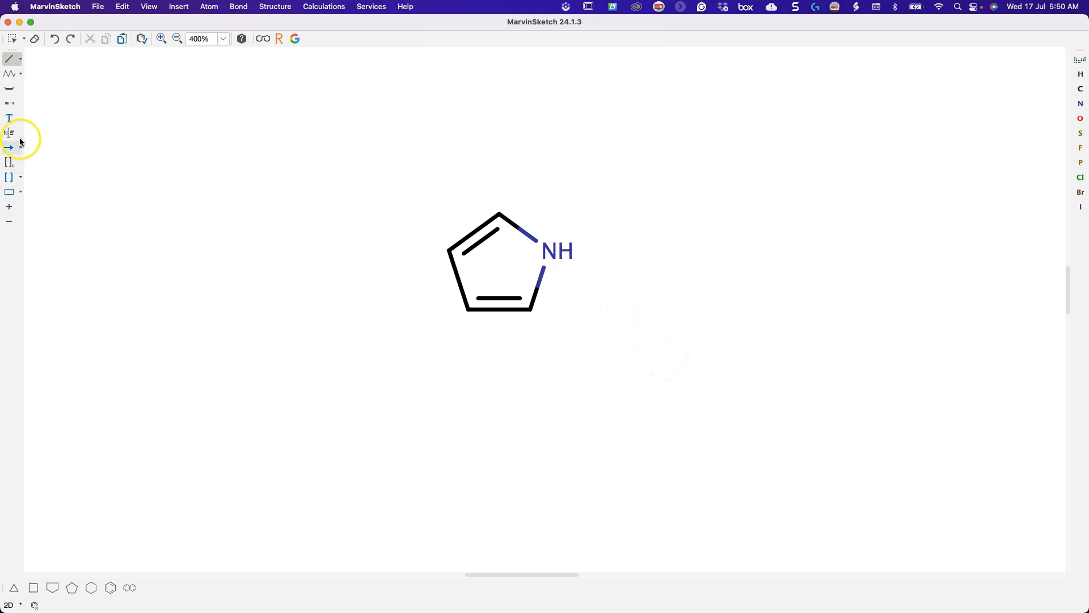
Step: Draw a seven-carbon zigzag chain extending from the nitrogen of the pyrrole ring
click(10, 75)
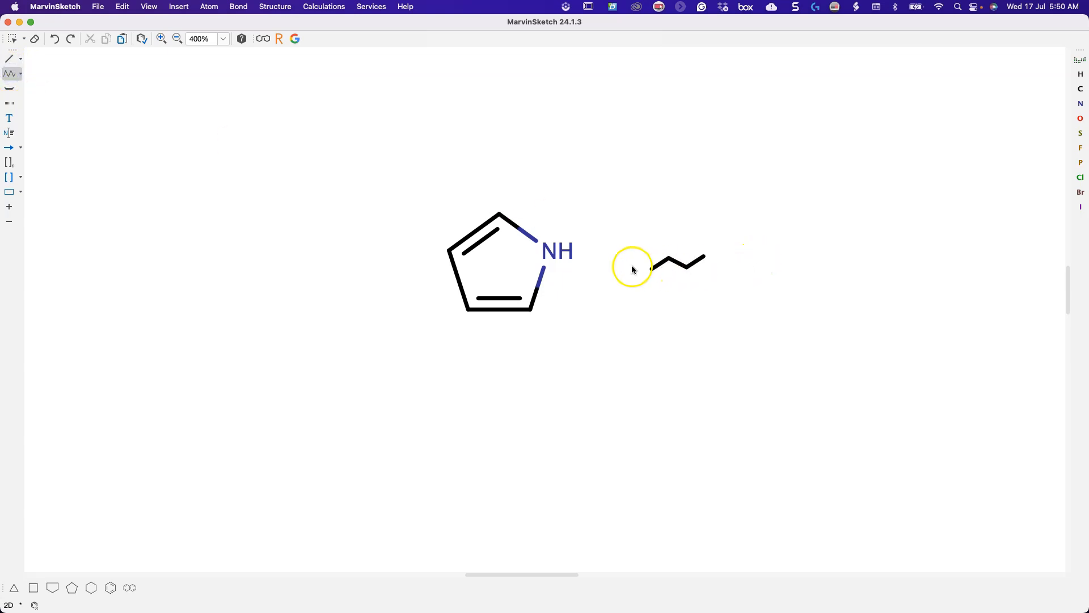
drag(556, 257, 942, 236)
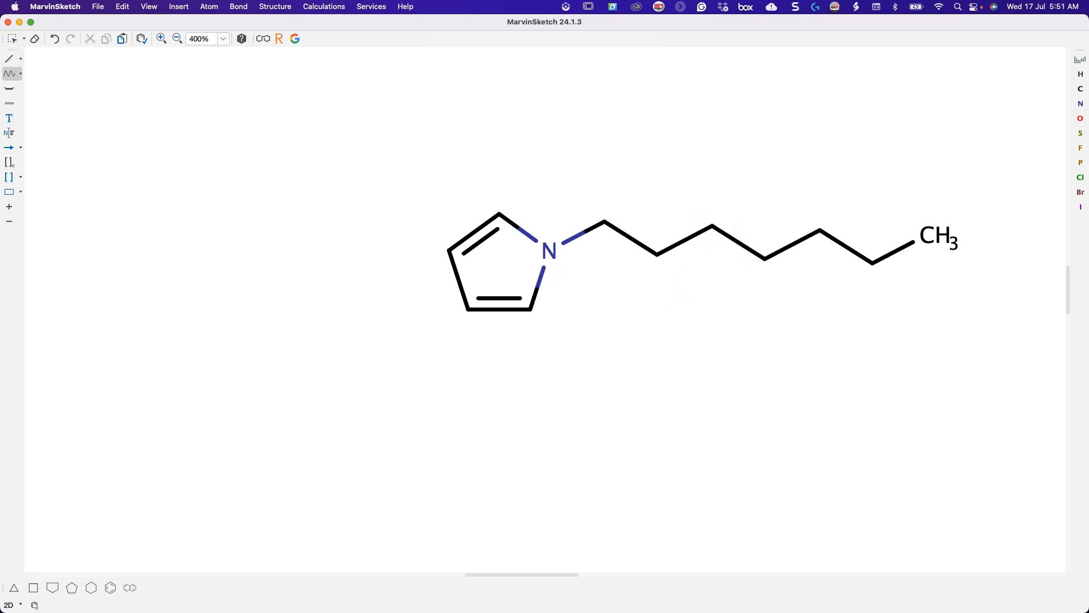
Step: Attach single-bonded hydroxyl (OH) groups to the third and fifth chain carbons counted from the nitrogen
click(10, 59)
drag(822, 229, 712, 233)
key(Escape)
click(713, 226)
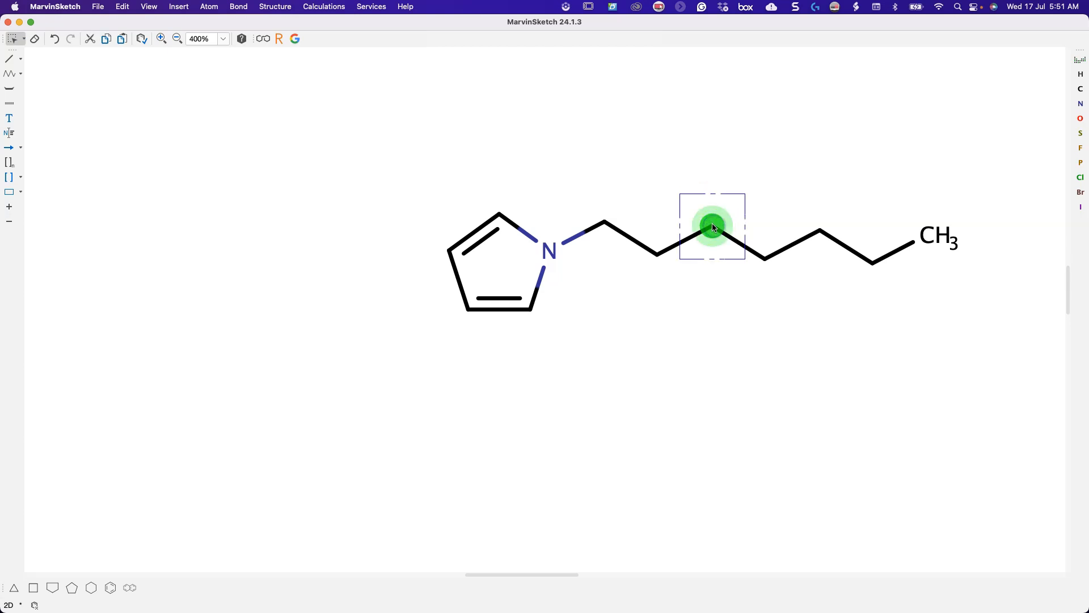
click(14, 59)
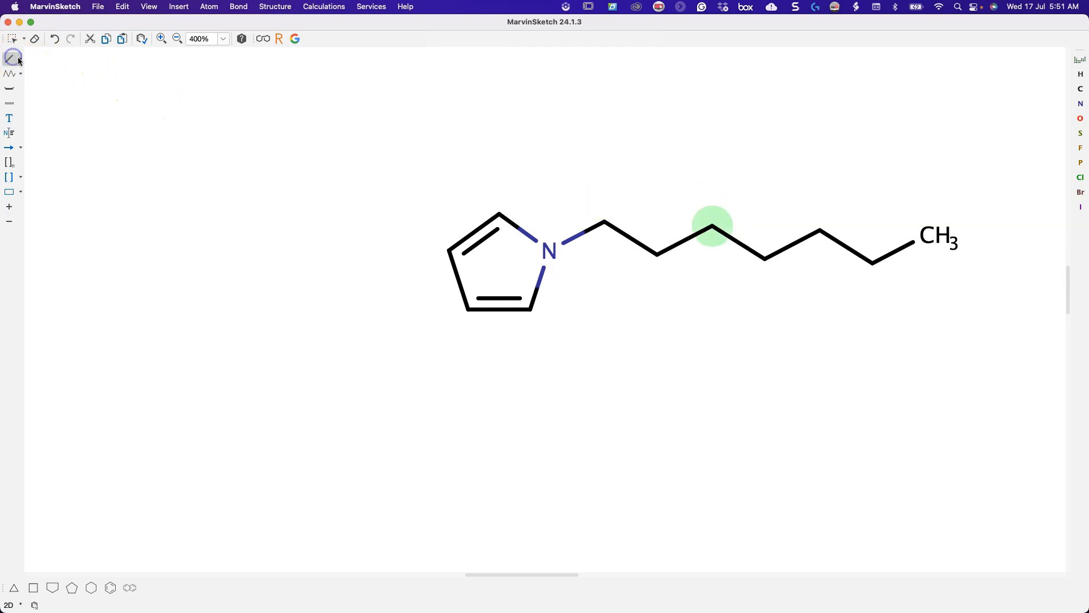
click(712, 225)
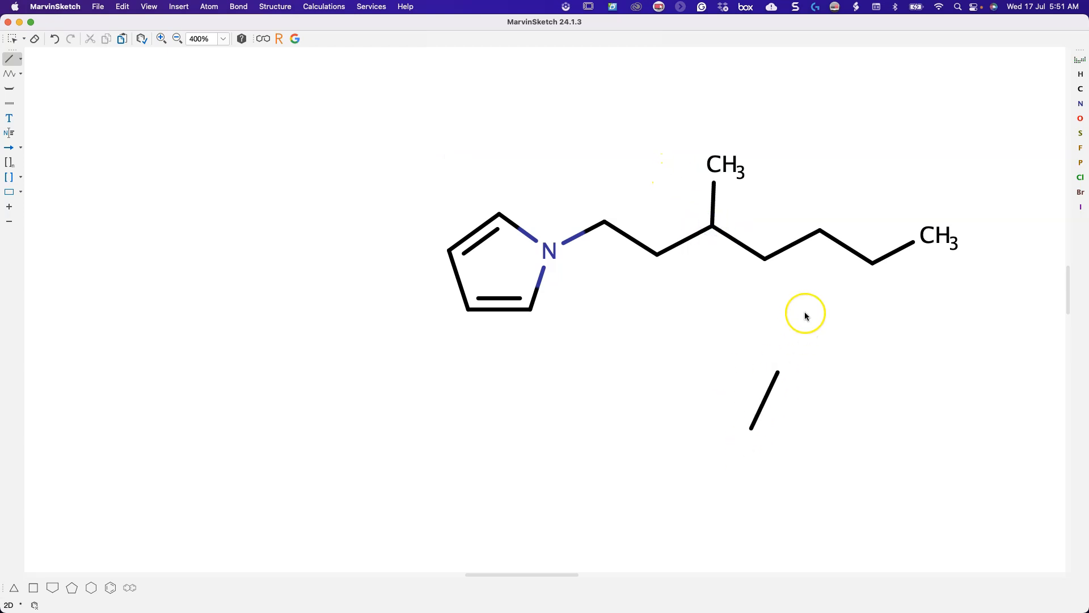
click(818, 228)
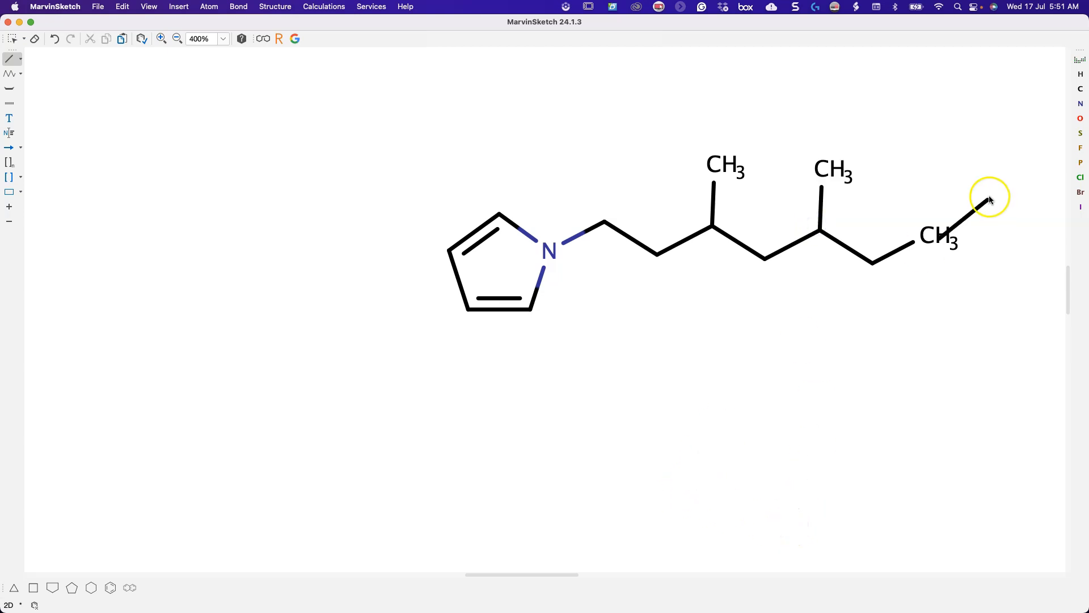
click(1081, 119)
click(714, 165)
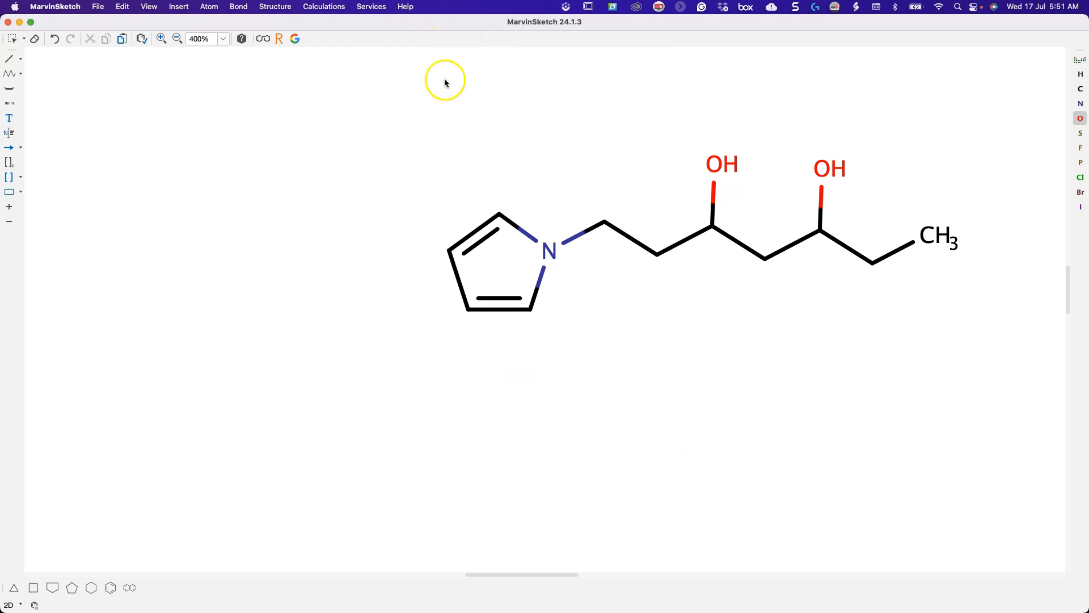
Step: Turn the chain's terminal carbon into a carboxylic acid with one double-bonded oxygen and one single-bonded OH
click(9, 58)
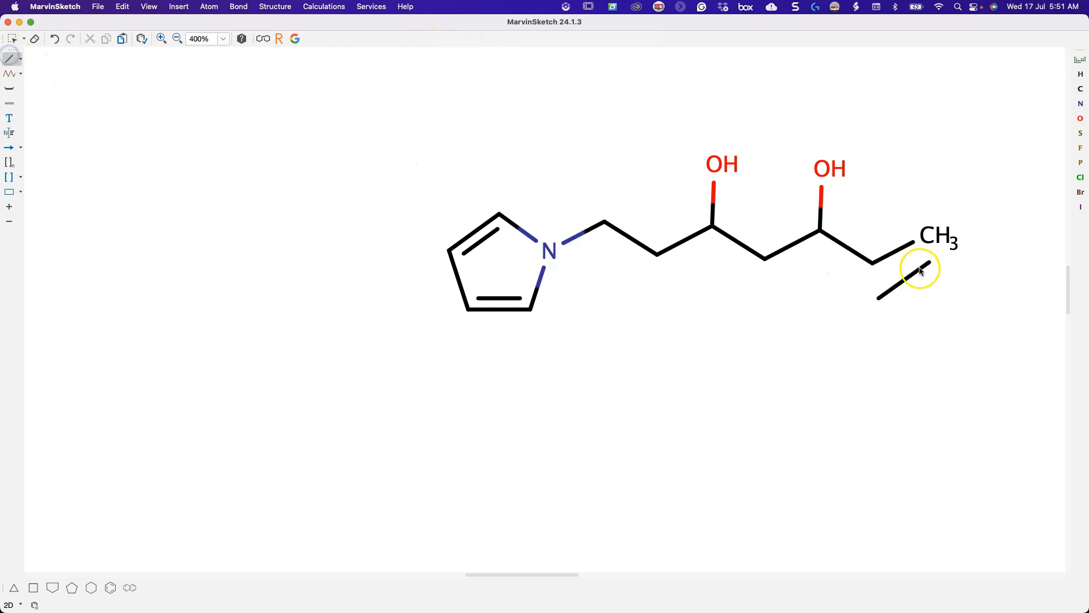
mouse_move(931, 242)
mouse_down()
mouse_move(941, 260)
mouse_move(922, 228)
mouse_up()
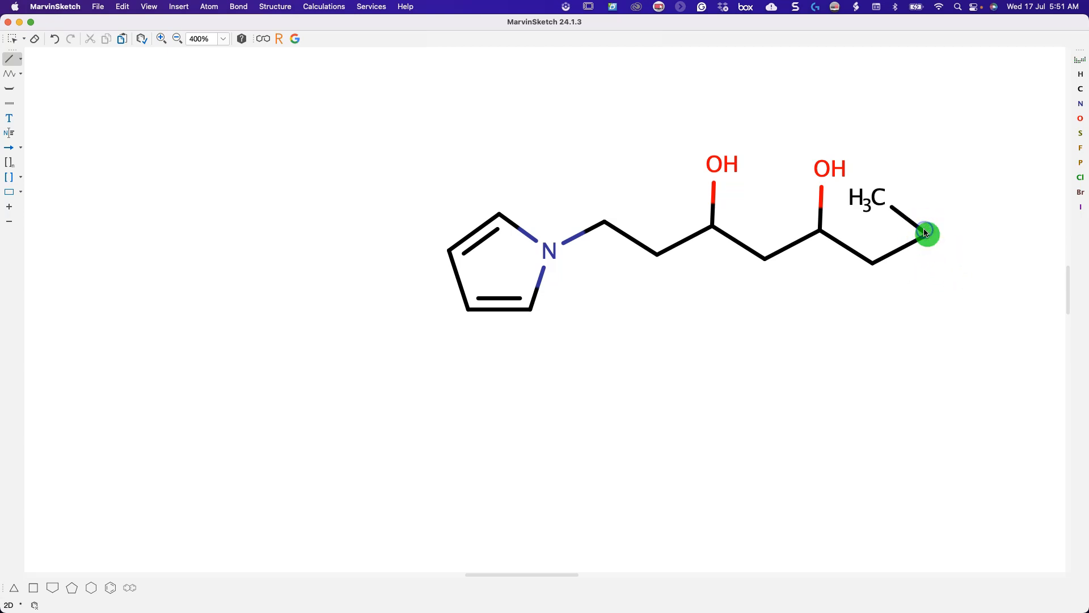
key(super+z)
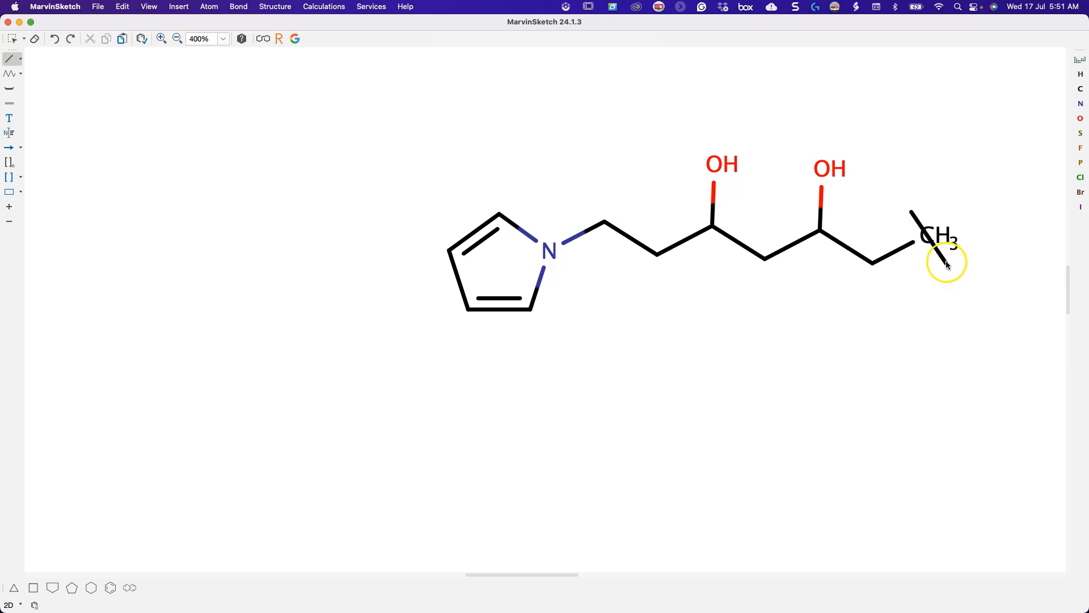
click(928, 241)
click(928, 236)
click(926, 342)
click(933, 213)
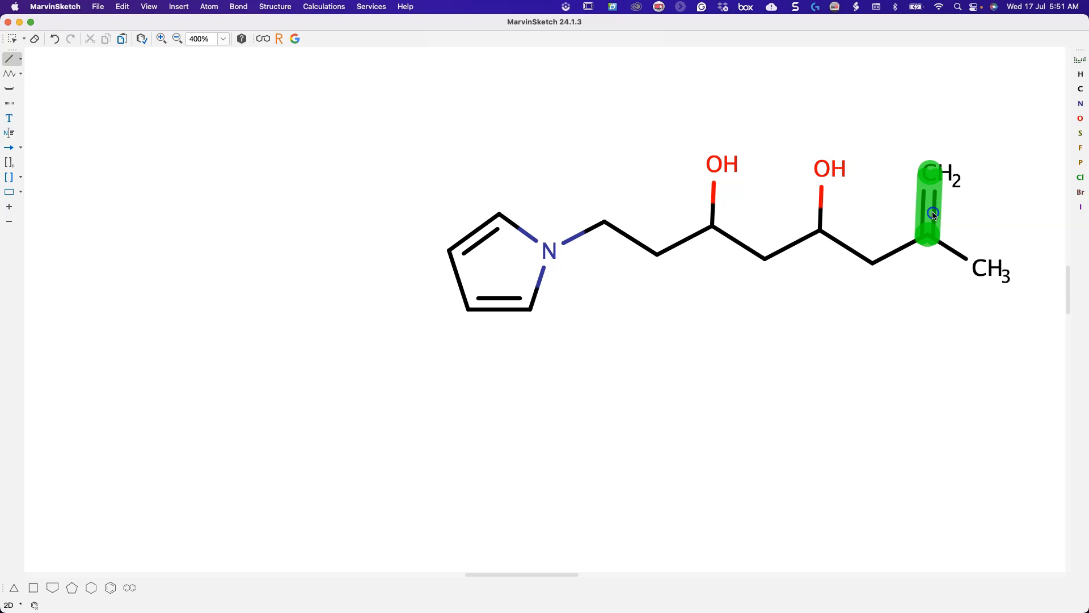
click(1081, 119)
click(934, 173)
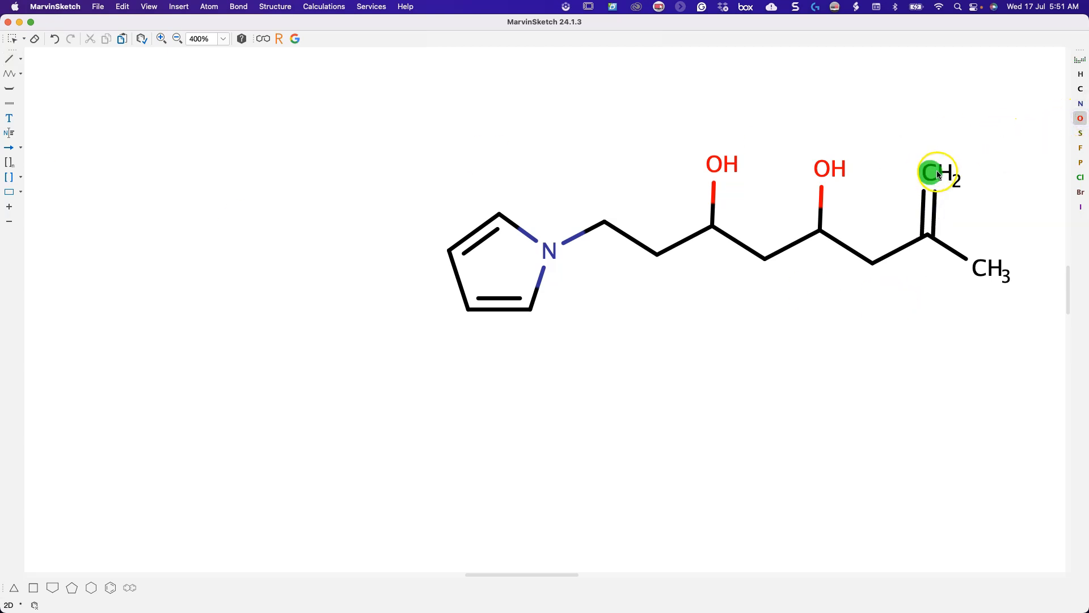
click(983, 275)
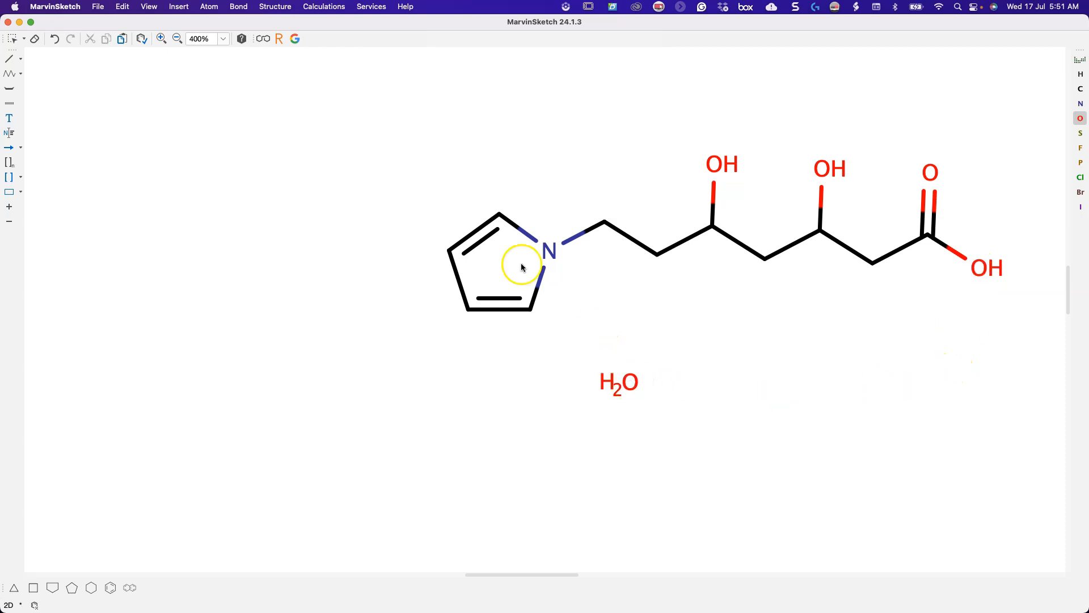
Step: Change the bonds to both hydroxyl groups on the chain into Single Up wedge bonds
click(21, 58)
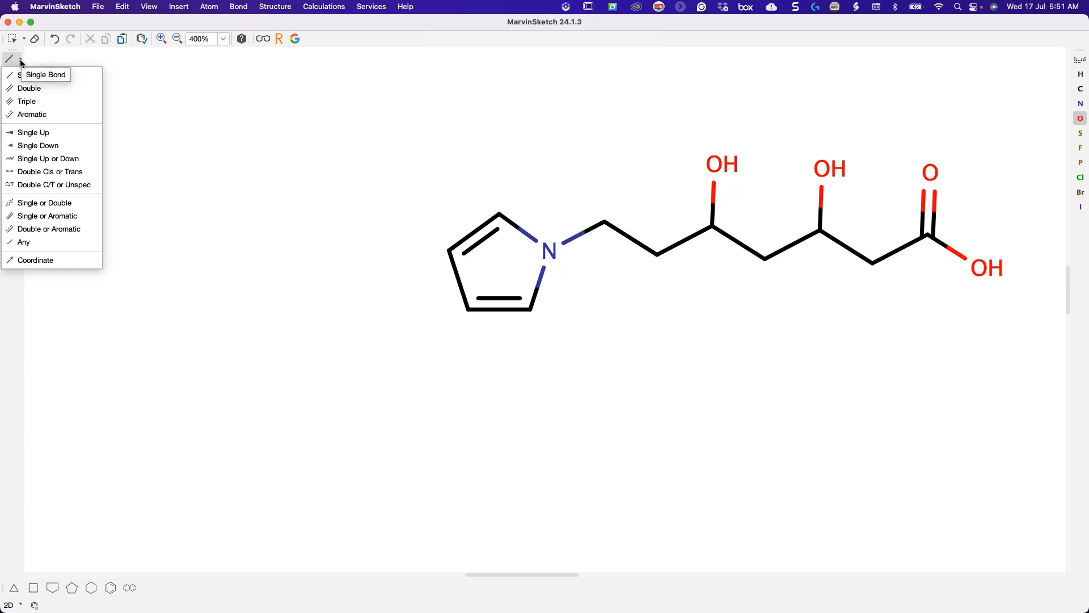
click(25, 132)
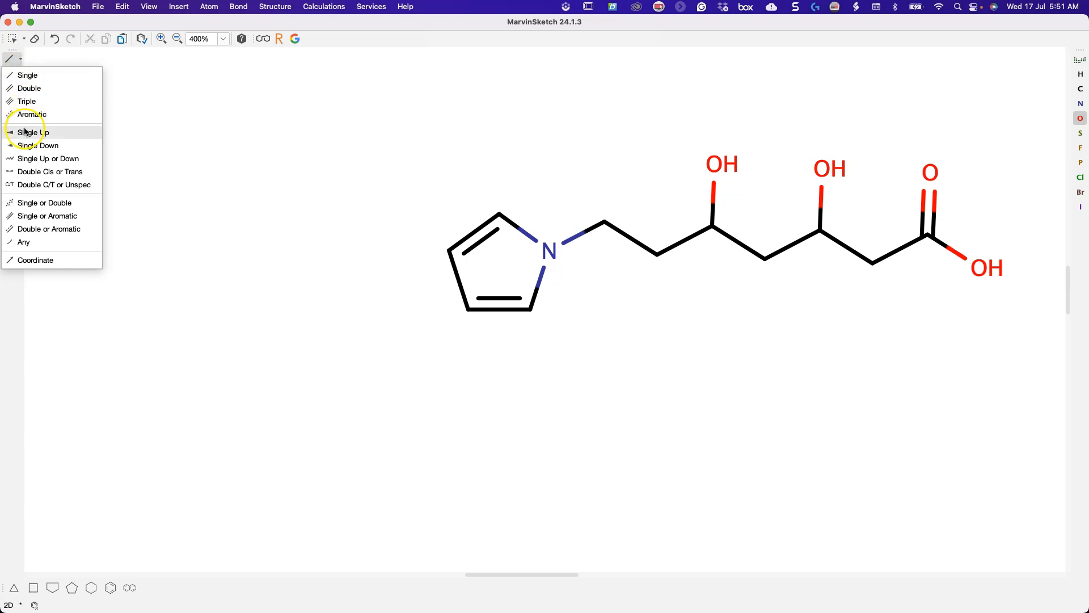
click(711, 206)
click(818, 210)
mouse_move(468, 309)
mouse_down()
mouse_move(387, 290)
mouse_move(279, 207)
mouse_move(12, 67)
mouse_up()
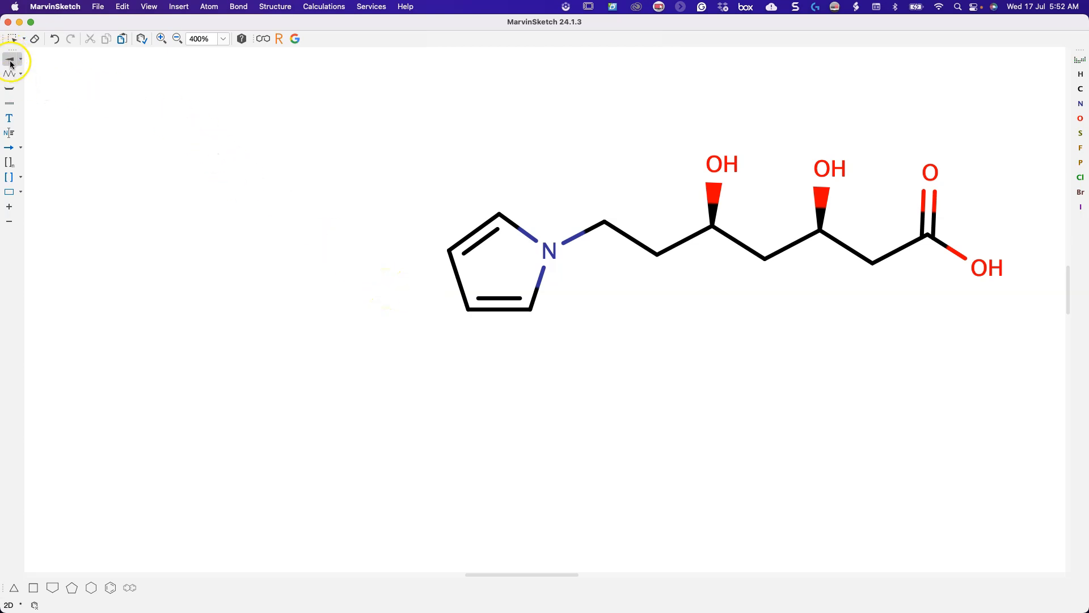
Step: Attach a benzene ring through a single bond to the lower pyrrole carbon next to the nitrogen
click(16, 60)
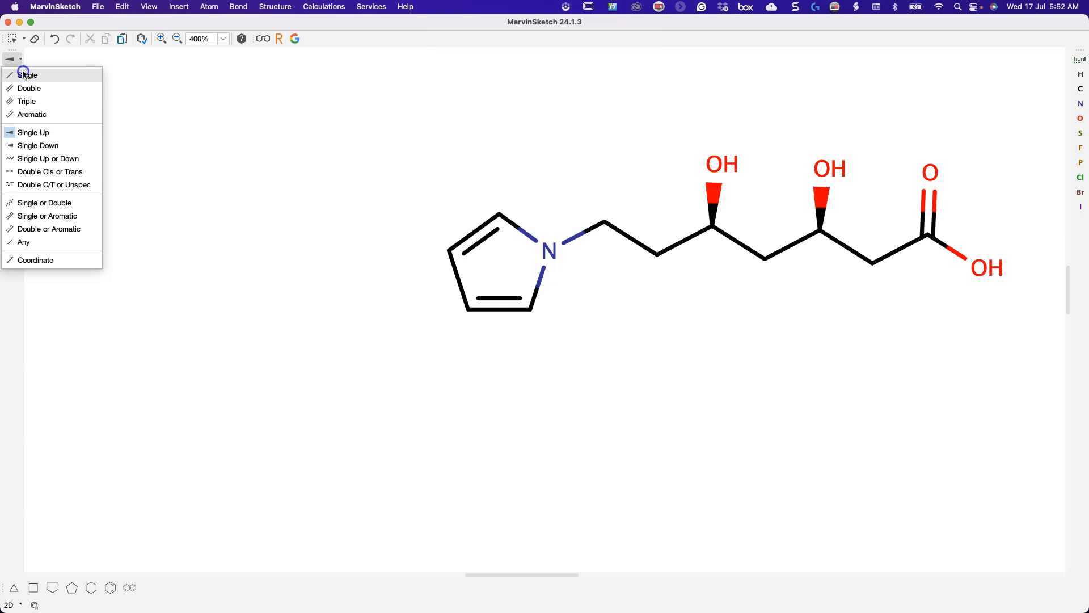
click(23, 74)
click(536, 319)
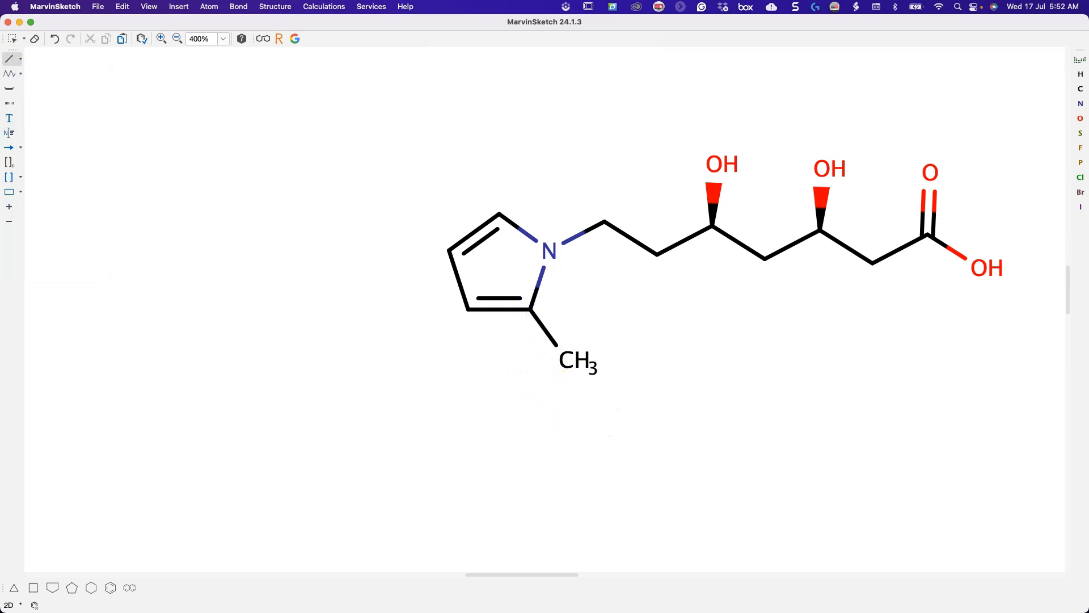
click(110, 587)
click(642, 453)
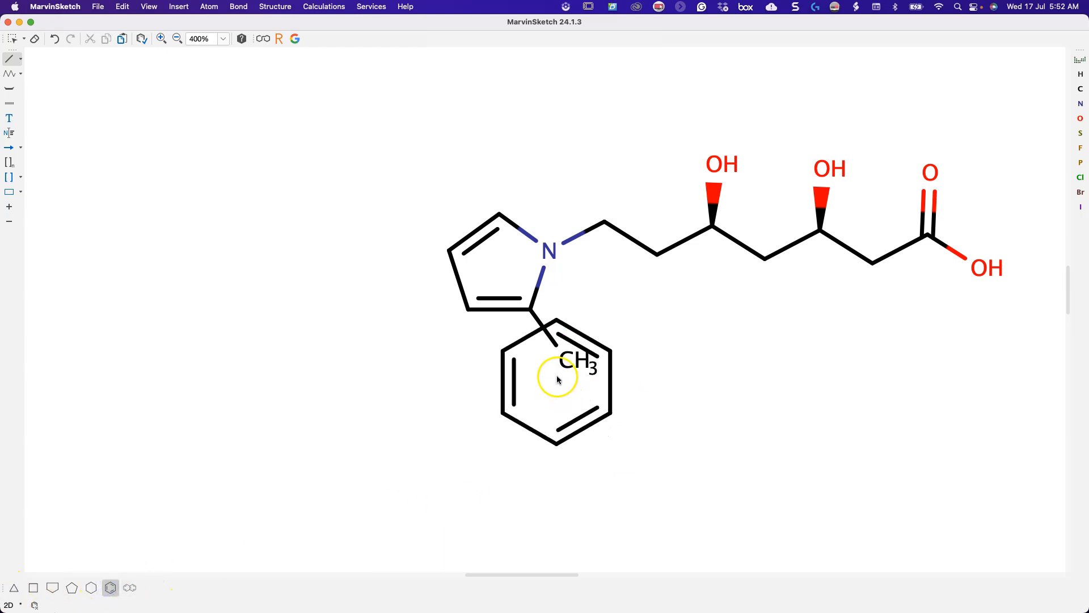
click(558, 357)
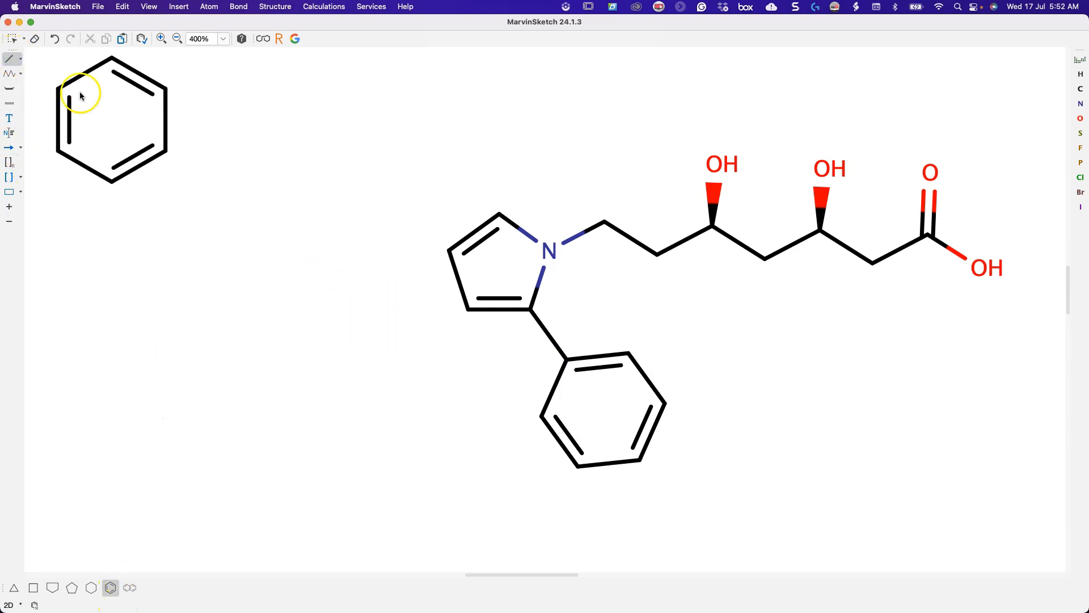
Step: Attach a second benzene ring through a single bond to the other lower carbon of the pyrrole
click(19, 65)
click(23, 74)
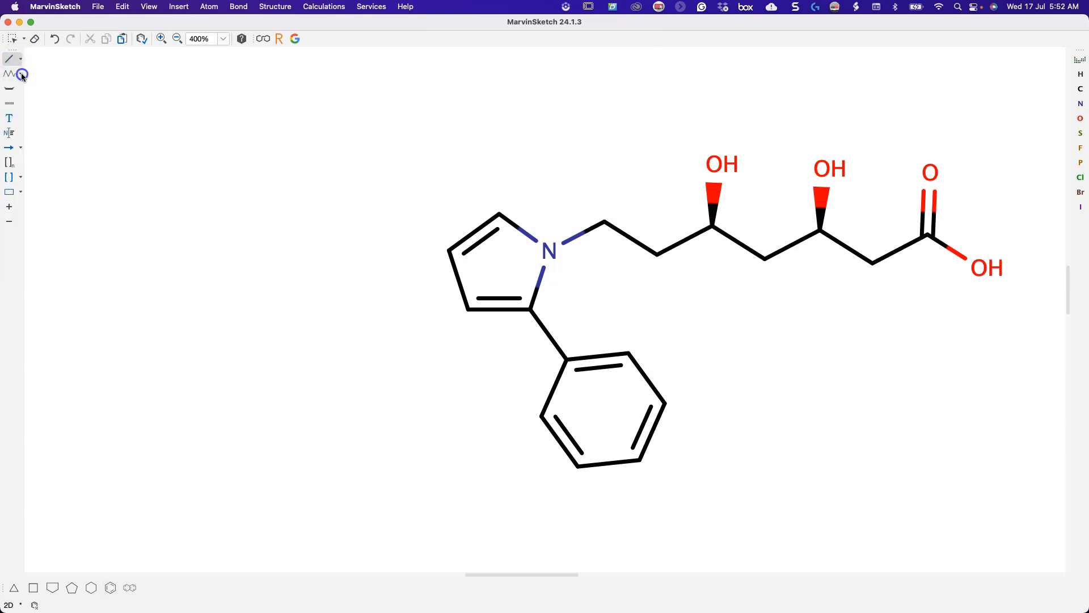
click(462, 309)
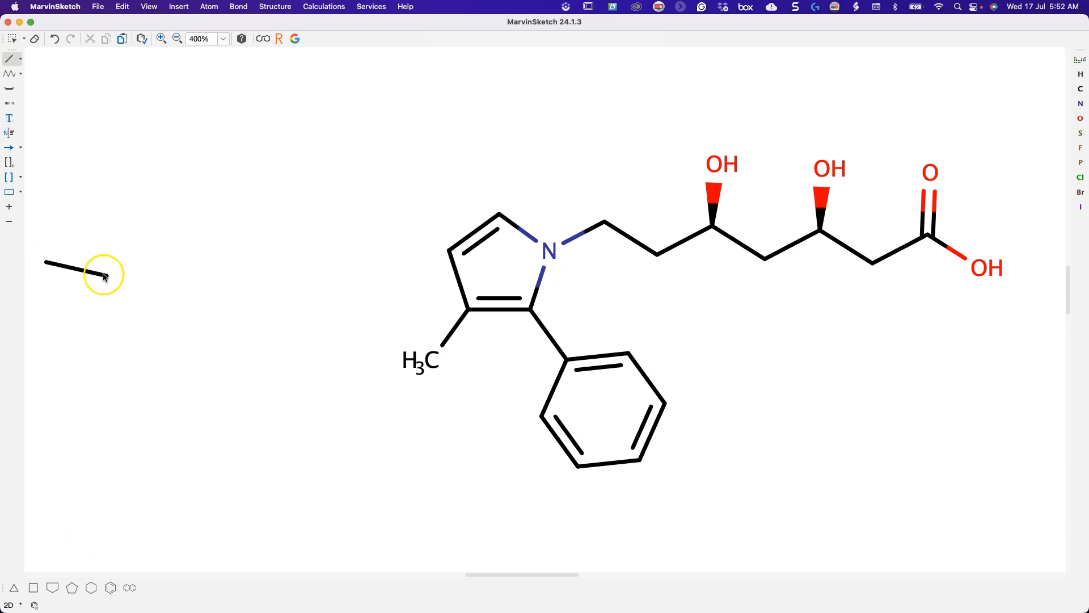
click(110, 588)
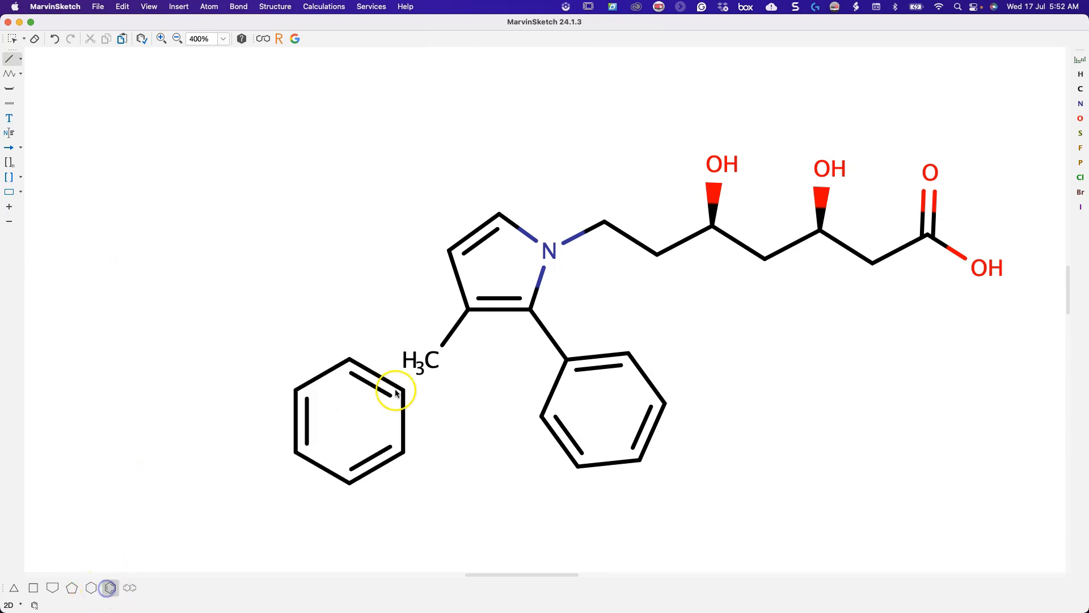
click(428, 356)
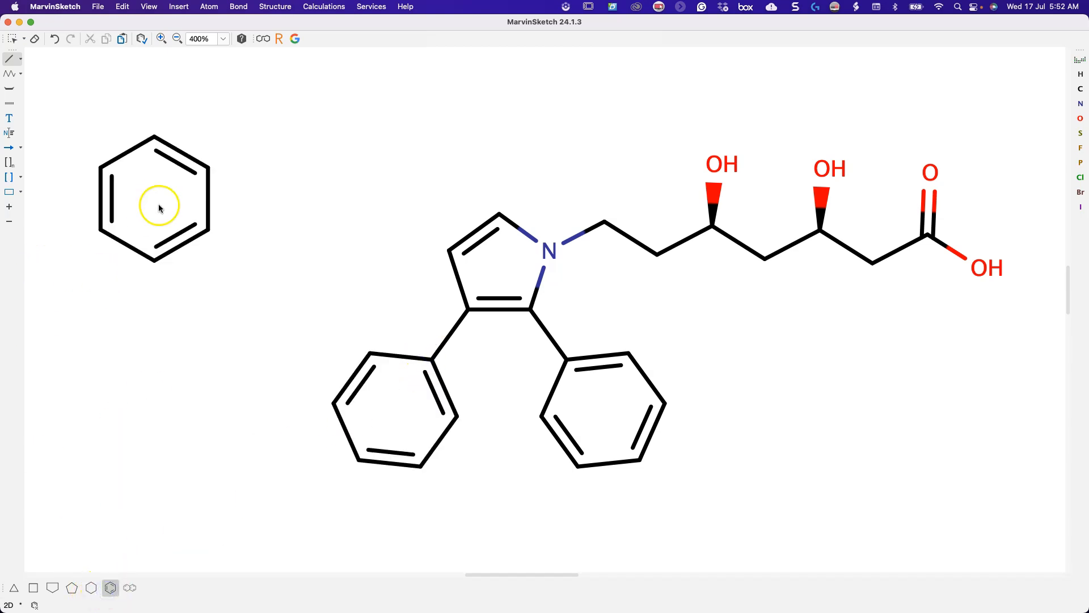
Step: Add a single-bonded fluorine at the para position of the benzene ring nearest the nitrogen
click(11, 63)
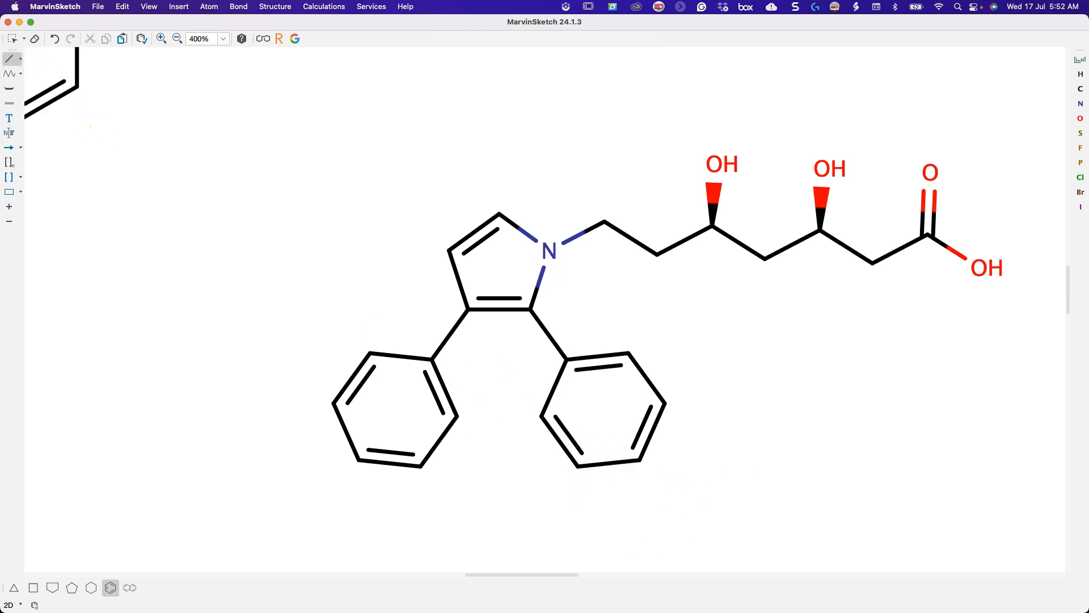
click(15, 59)
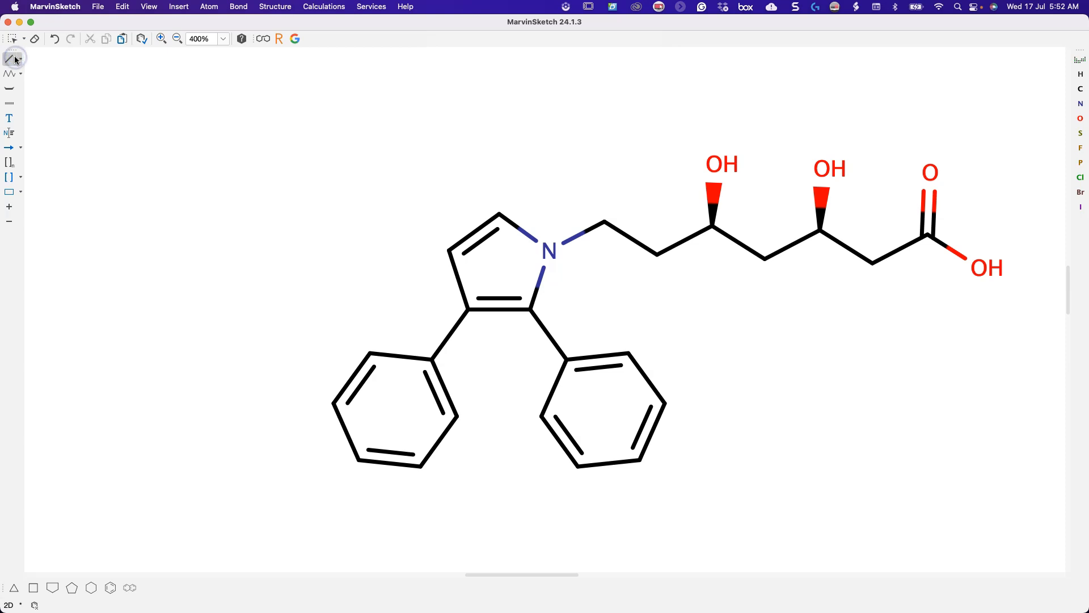
click(1082, 90)
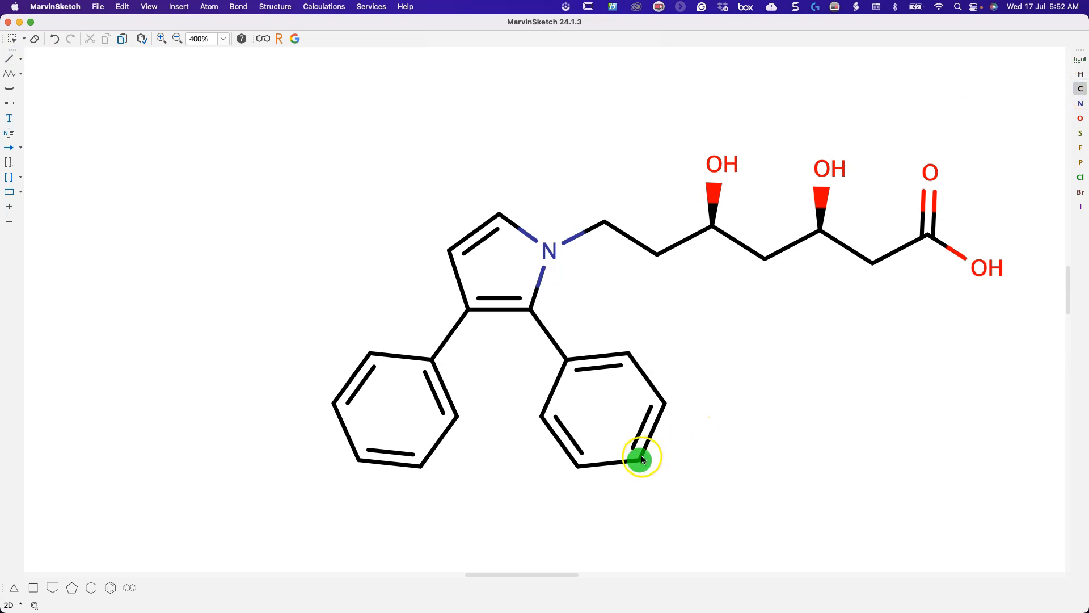
click(15, 60)
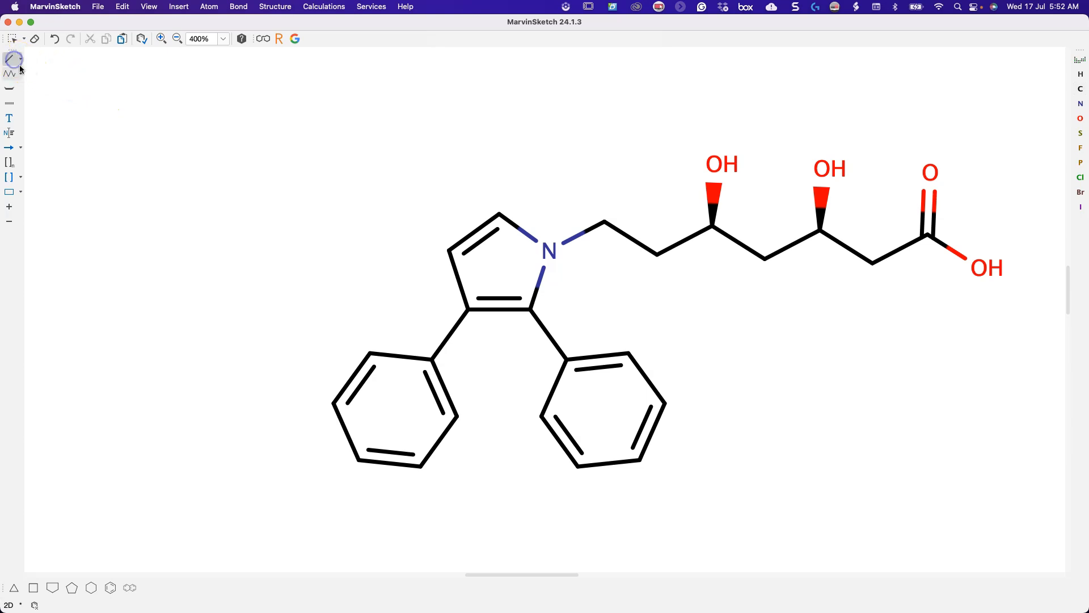
click(640, 460)
click(1078, 150)
click(683, 518)
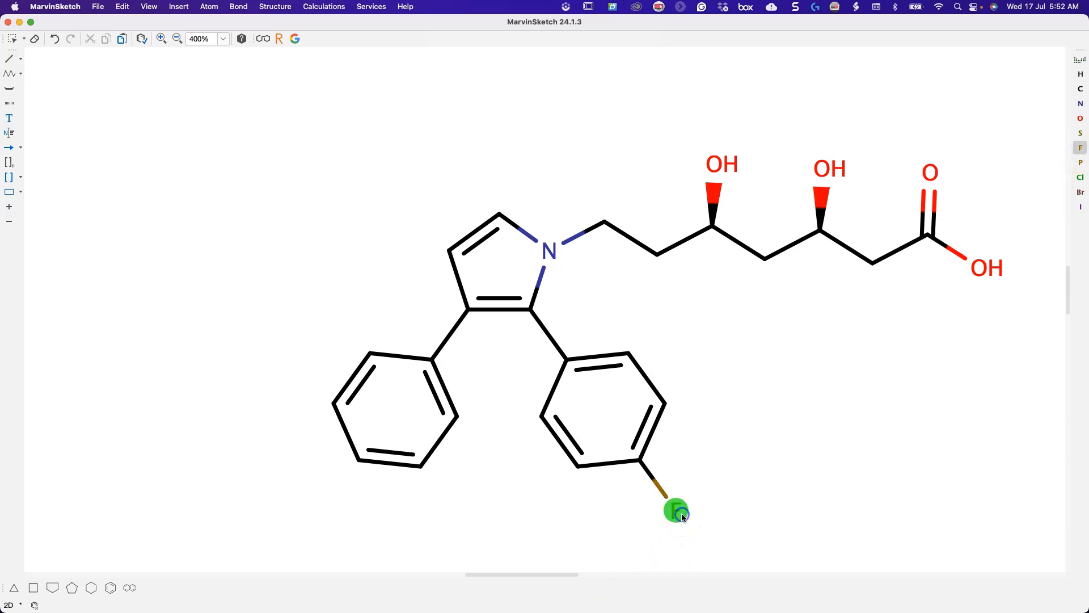
Step: Attach an acetyl group to the unsubstituted pyrrole carbon beside the phenyl-bearing one, with a double-bonded oxygen and a methyl
mouse_move(493, 602)
click(11, 61)
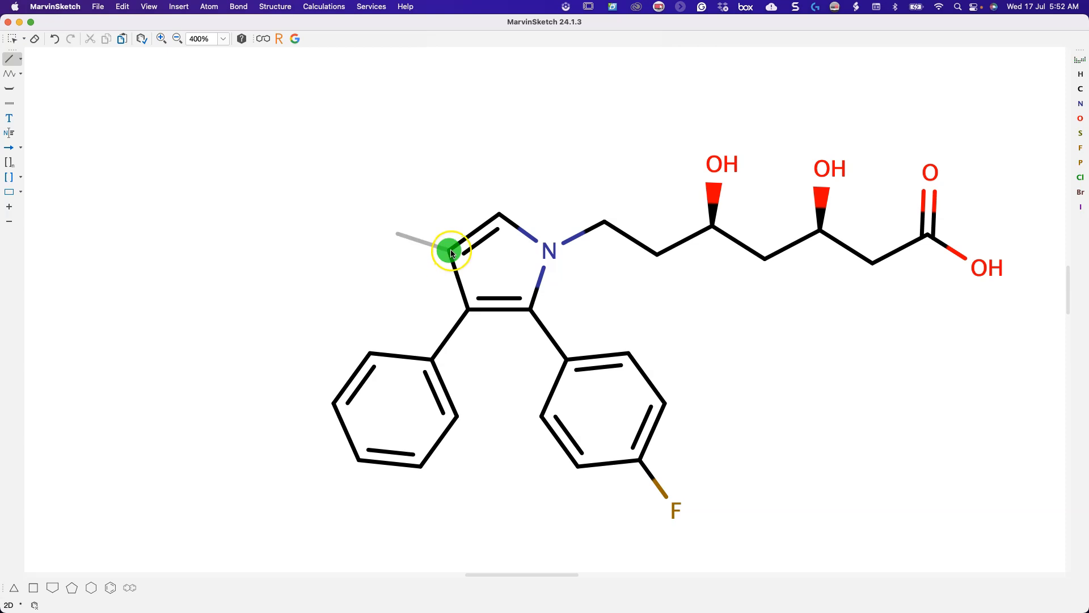
click(383, 231)
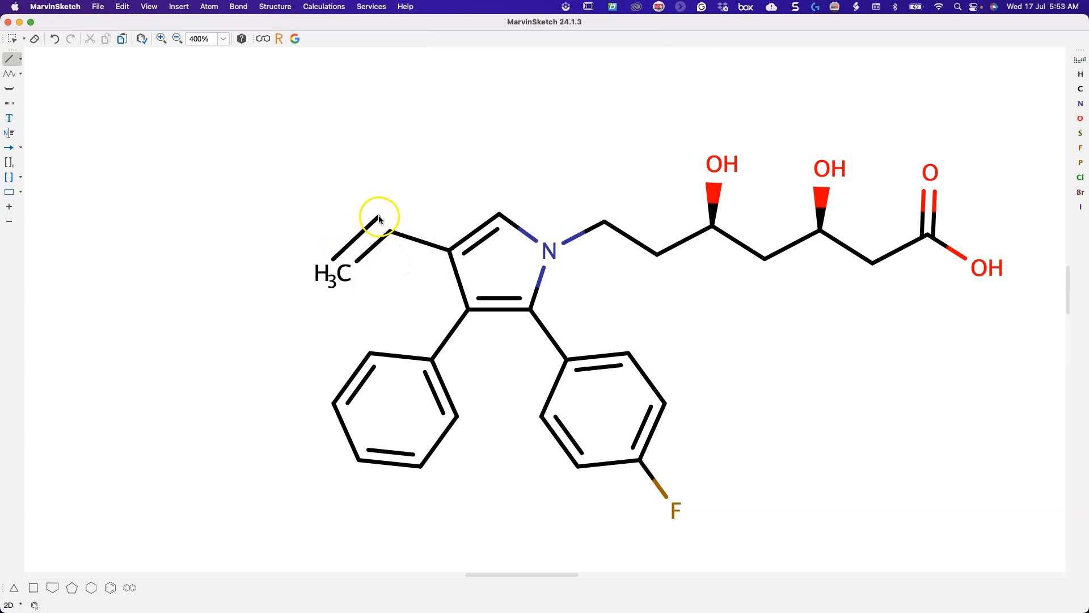
click(388, 230)
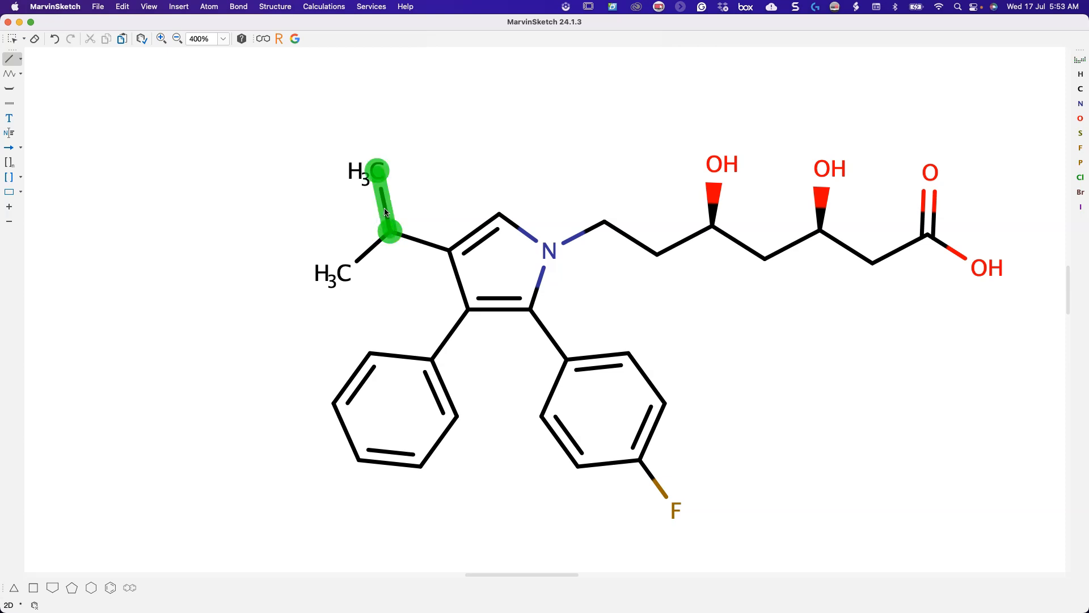
click(1079, 120)
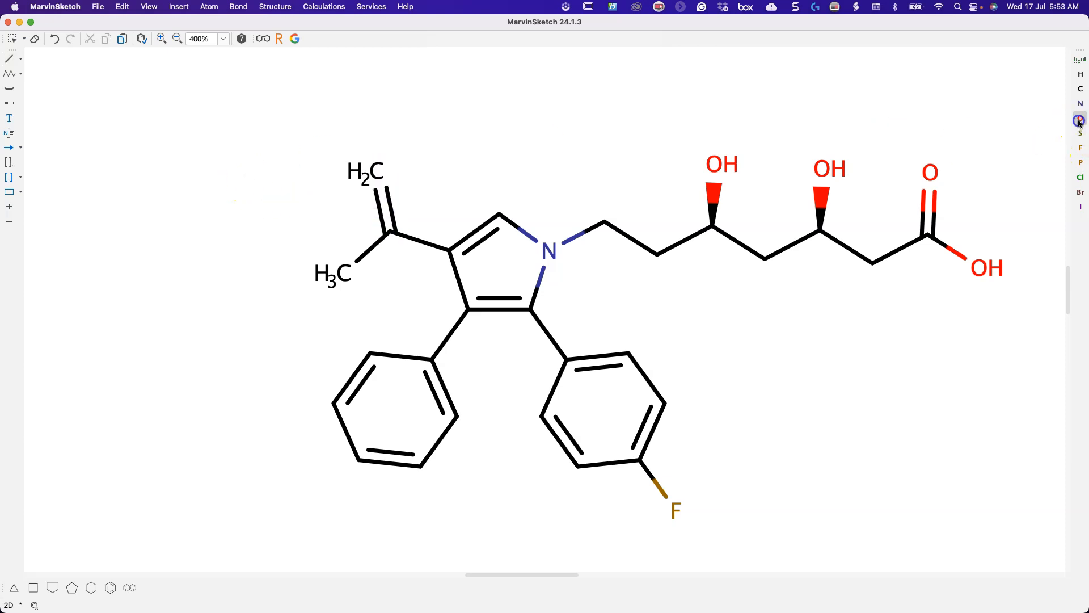
click(378, 171)
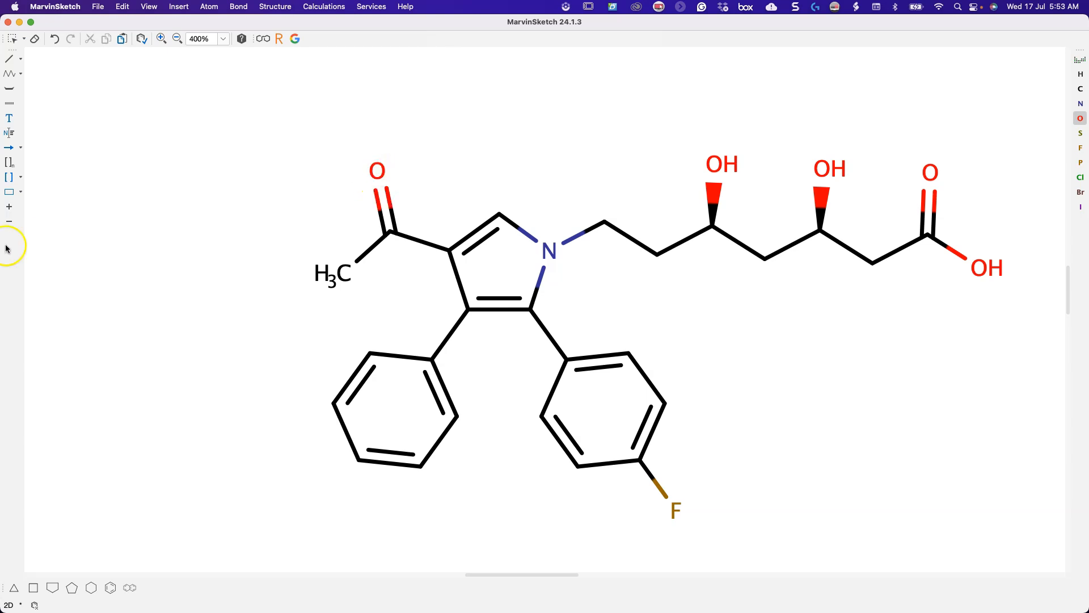
Step: Convert the acetyl group into an N-phenyl amide by extending its methyl end with nitrogen and a benzene ring
click(9, 58)
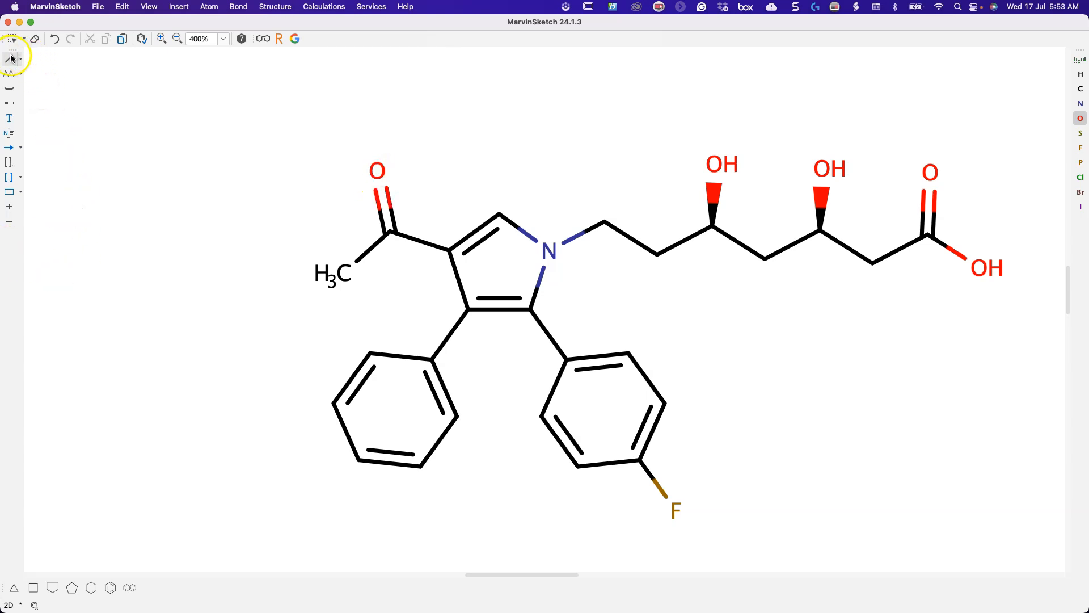
drag(265, 256, 339, 278)
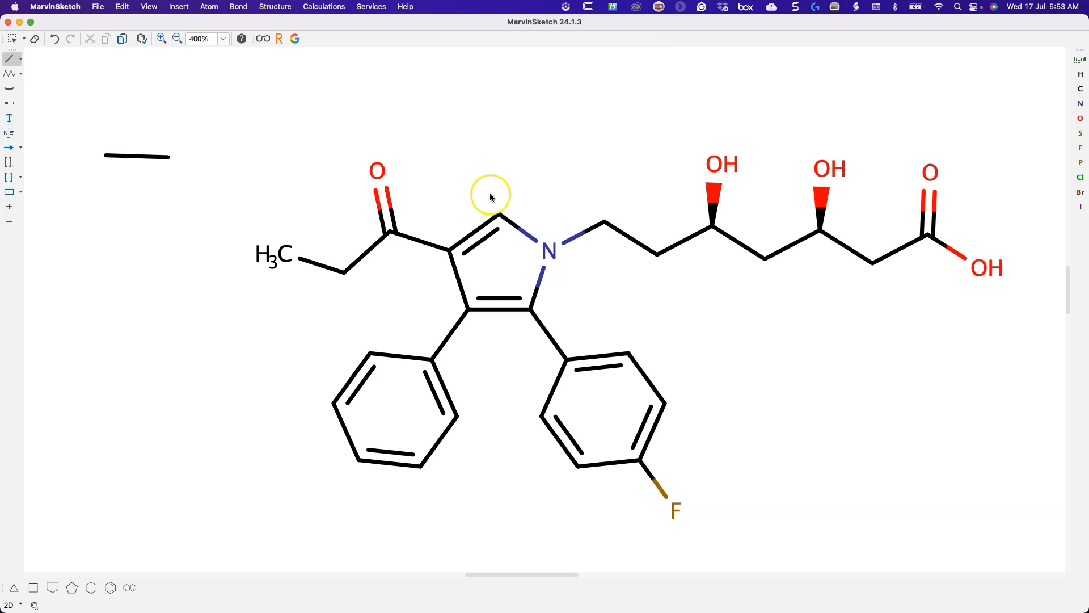
click(1080, 108)
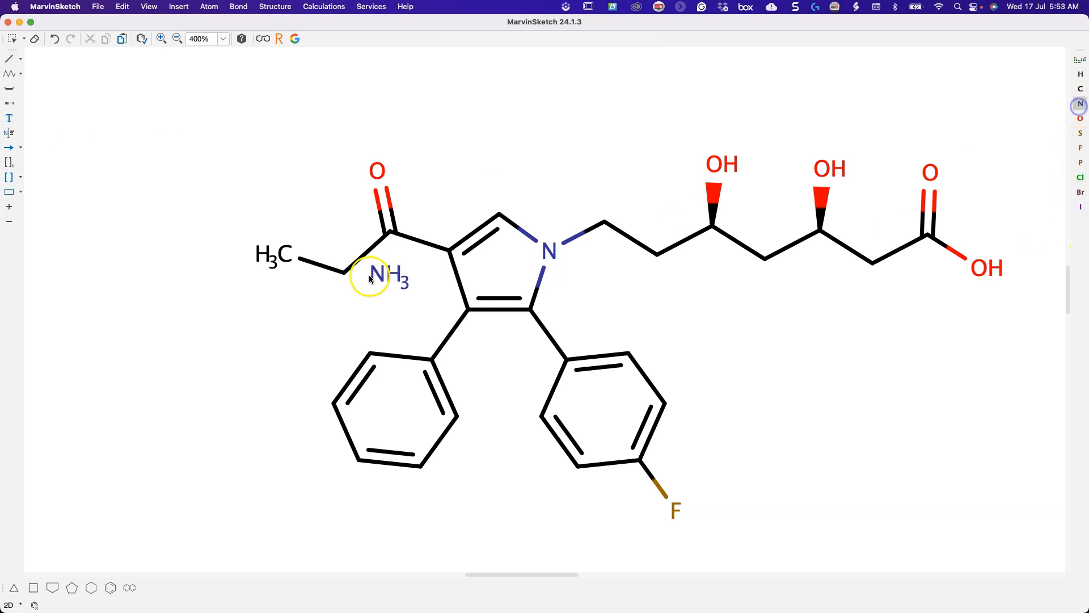
click(342, 276)
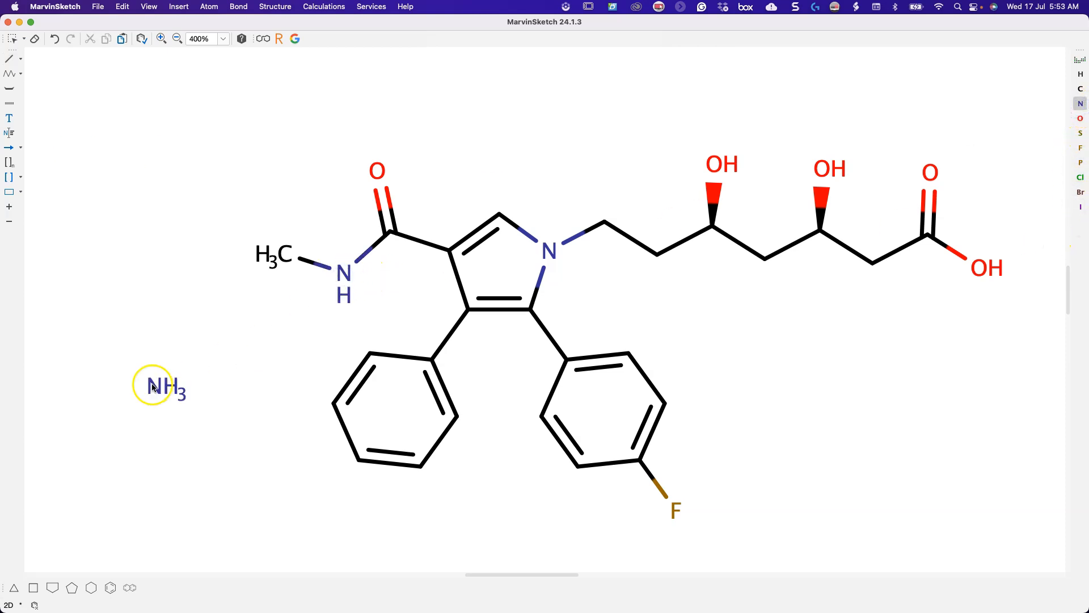
click(110, 587)
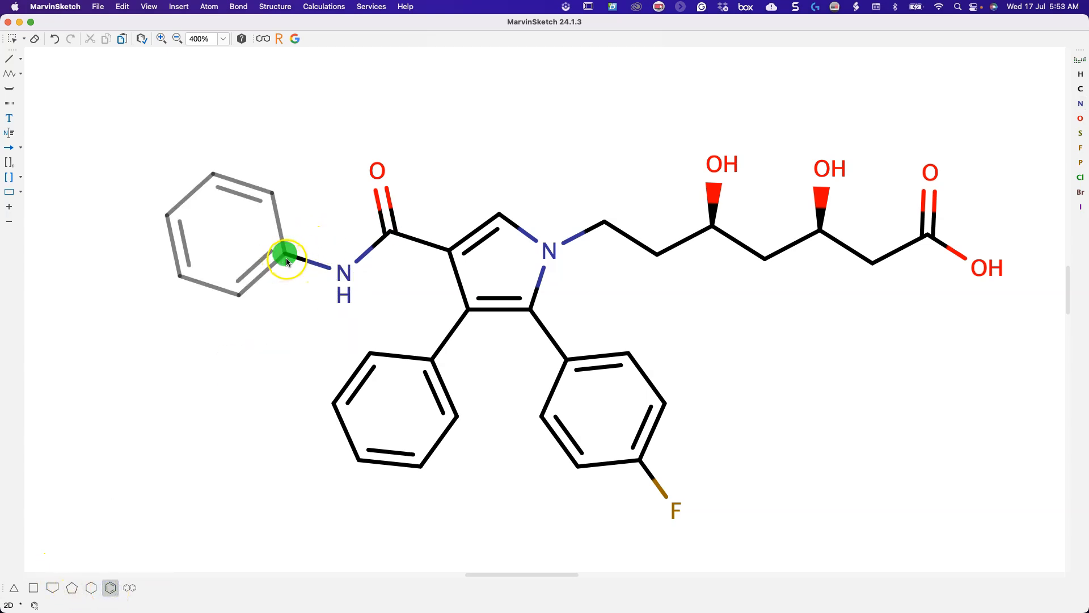
click(286, 258)
Step: Add a single-bonded hydroxyl oxygen at the lower ortho position of the benzene ring on the amide nitrogen
click(10, 58)
drag(188, 345, 227, 393)
click(244, 298)
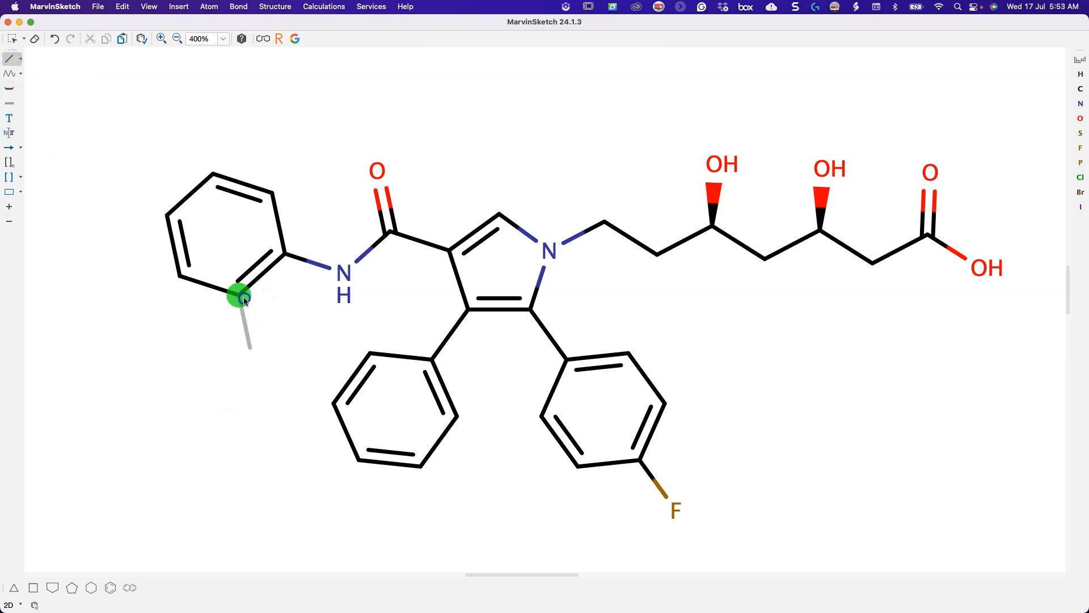
click(1079, 118)
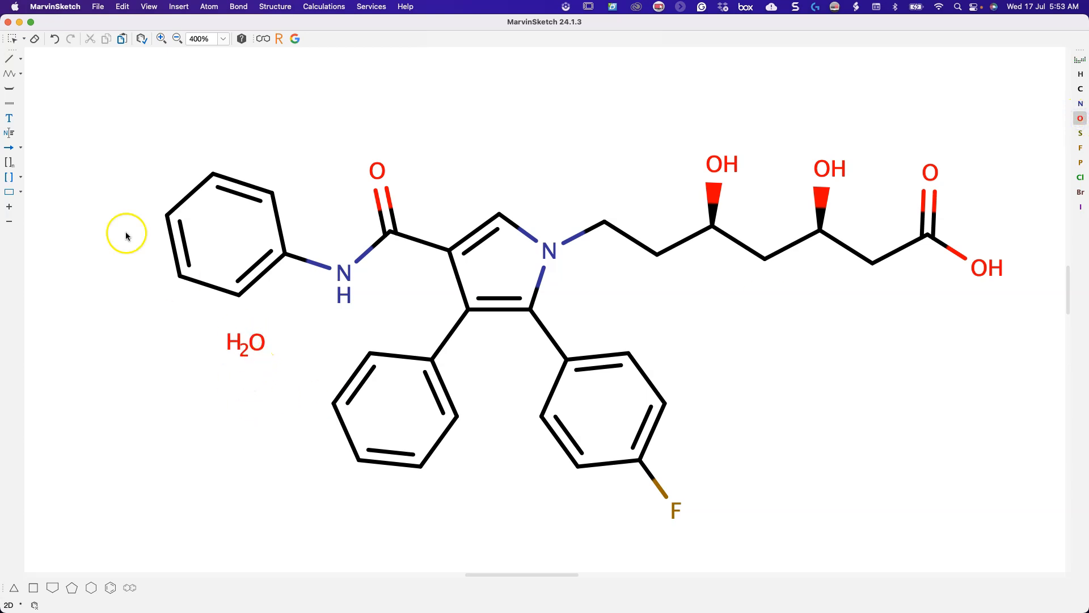
click(10, 59)
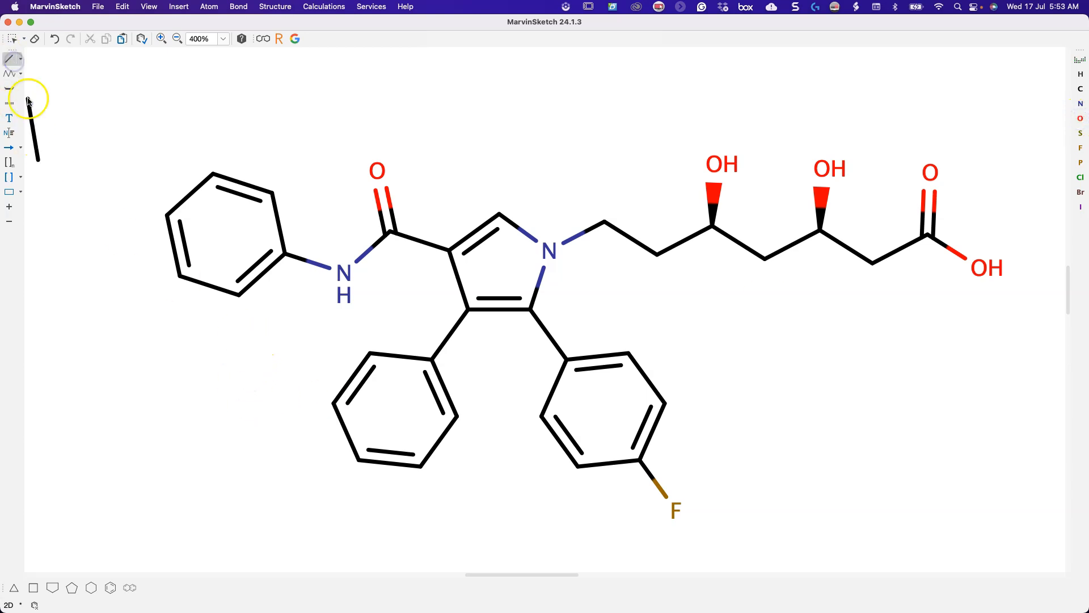
click(244, 301)
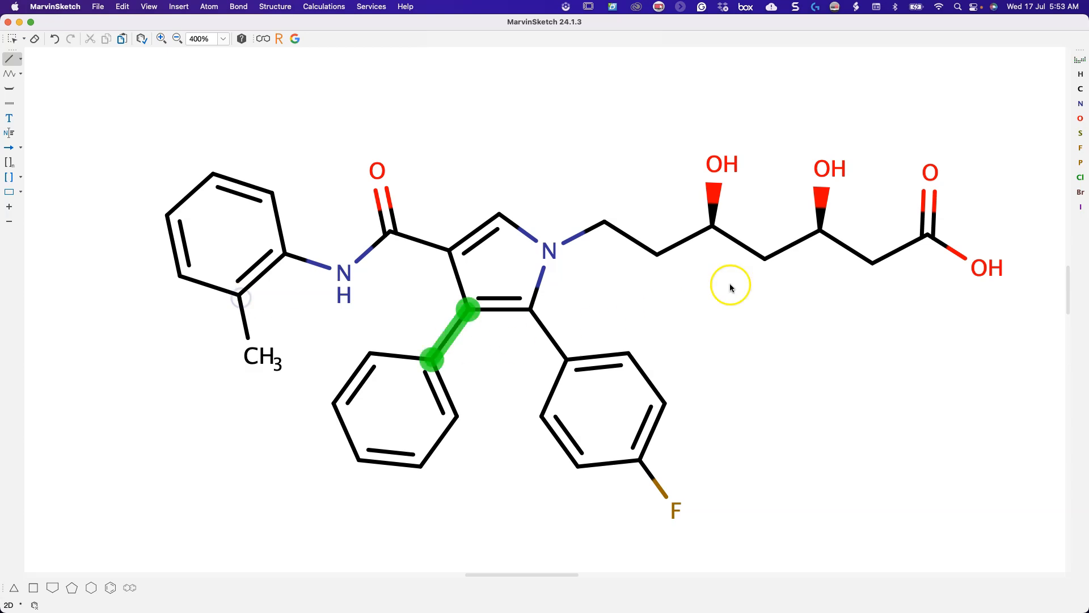
click(1081, 118)
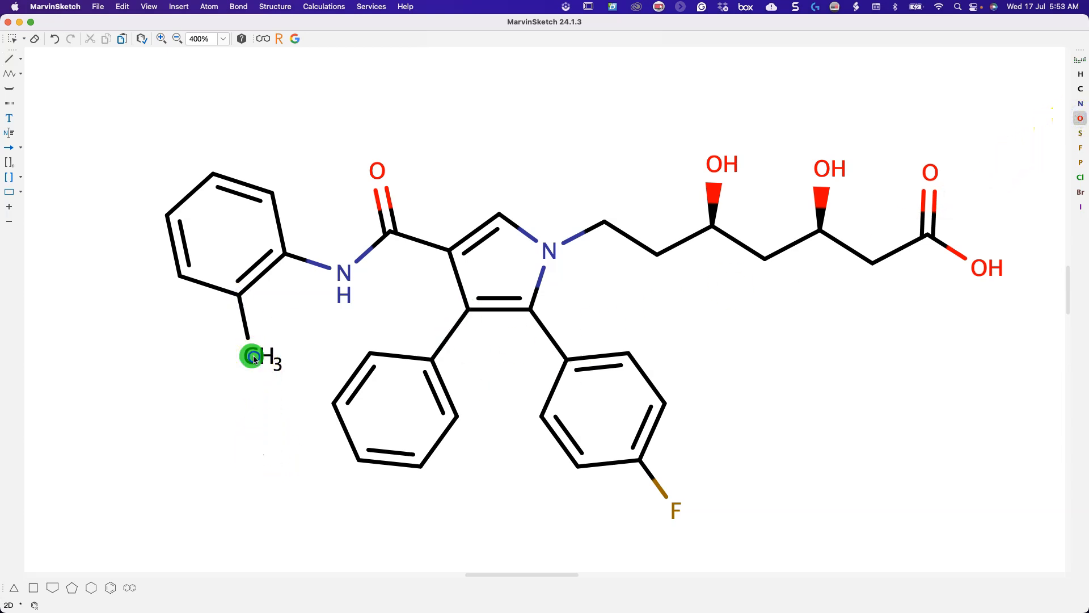
click(13, 64)
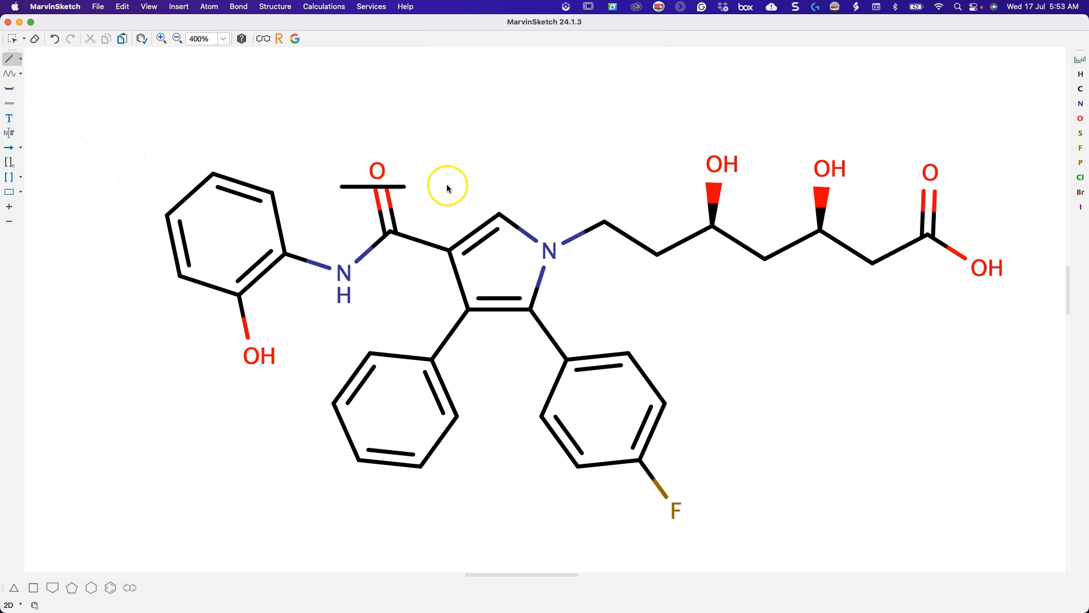
mouse_move(500, 214)
mouse_down()
mouse_move(500, 149)
mouse_move(576, 137)
mouse_move(535, 143)
mouse_up()
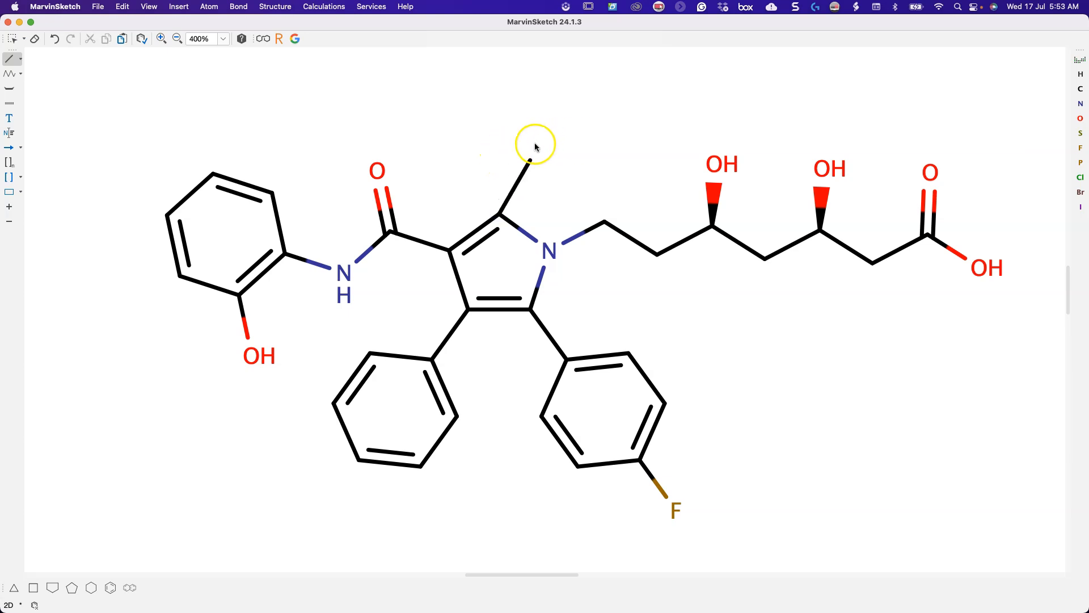
key(Escape)
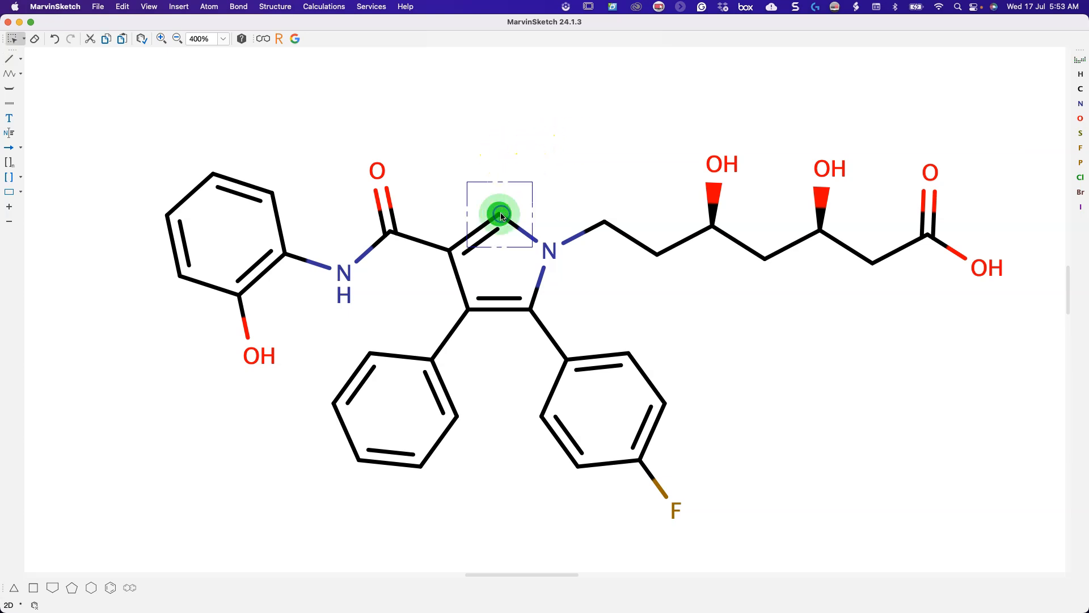
Step: Attach a single-bonded carbon to the unsubstituted pyrrole carbon next to the nitrogen and add further single bonds from that carbon
click(4, 57)
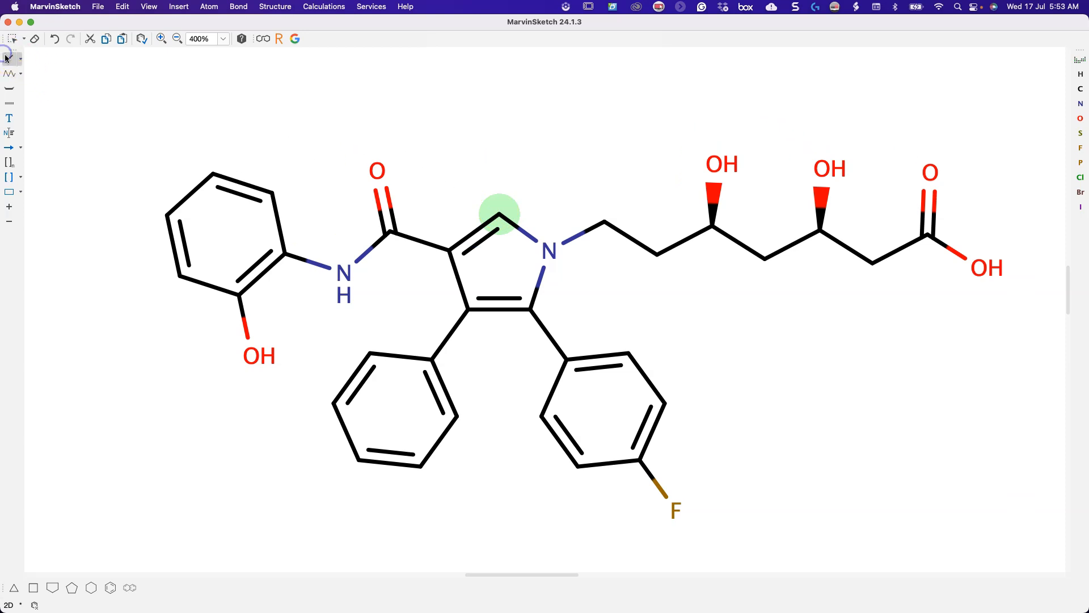
click(75, 92)
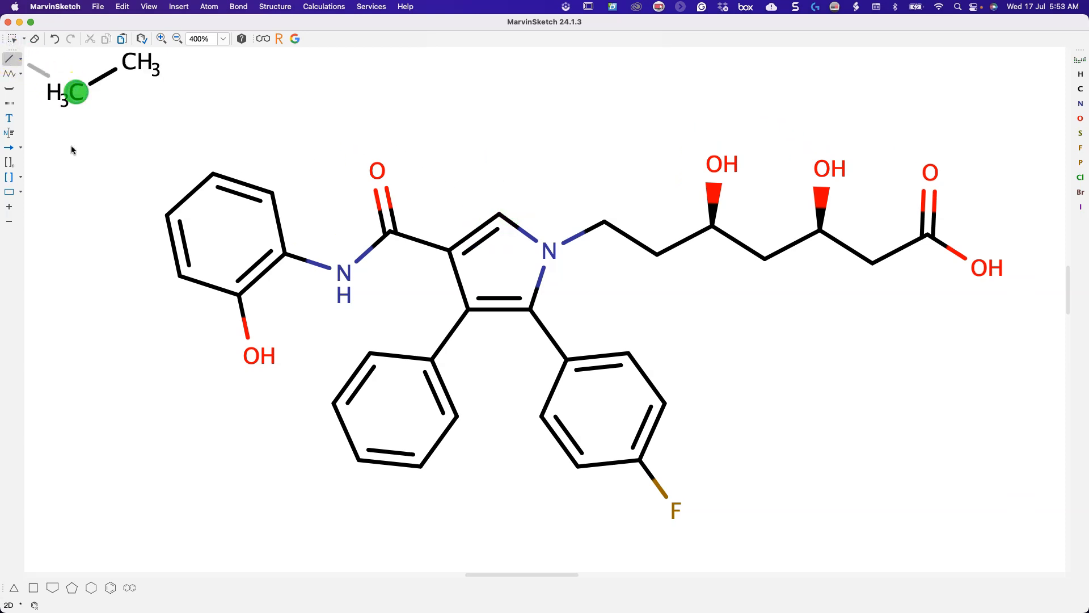
drag(74, 157, 89, 221)
key(super+z)
key(super+z)
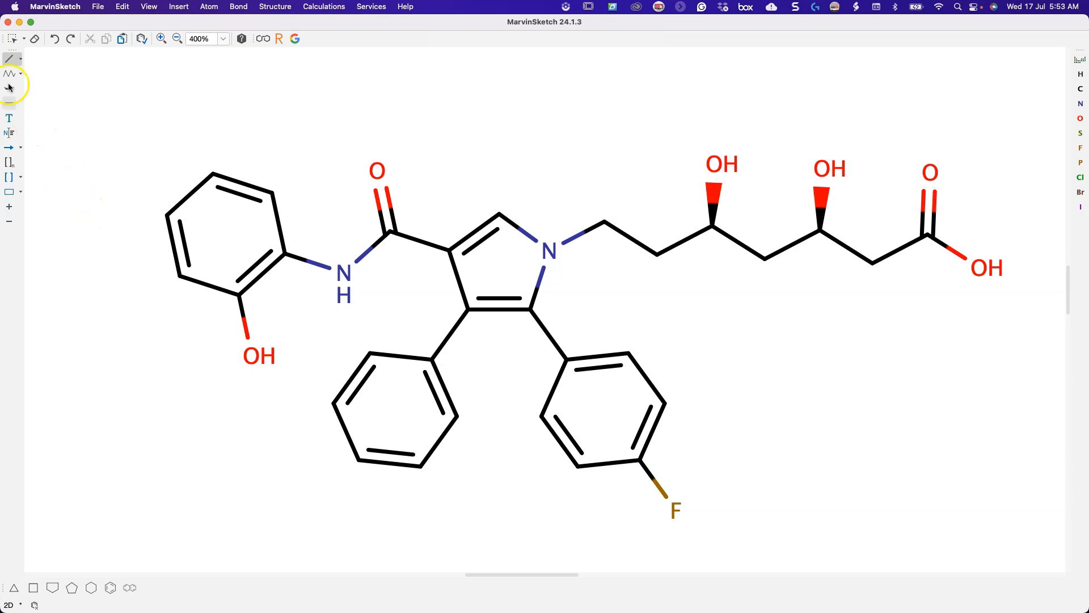
click(499, 214)
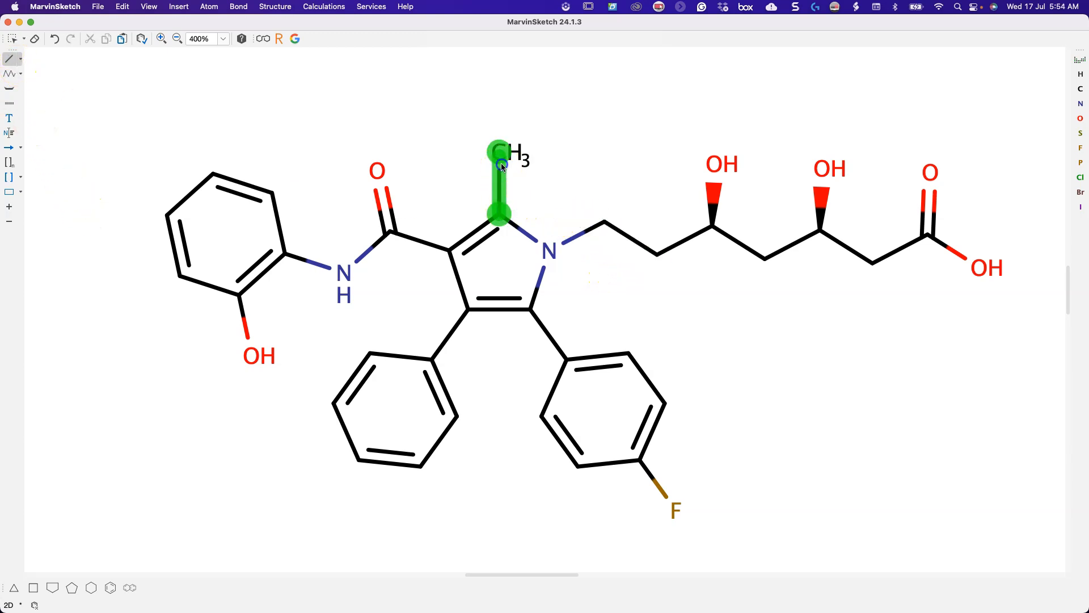
click(503, 181)
key(super+z)
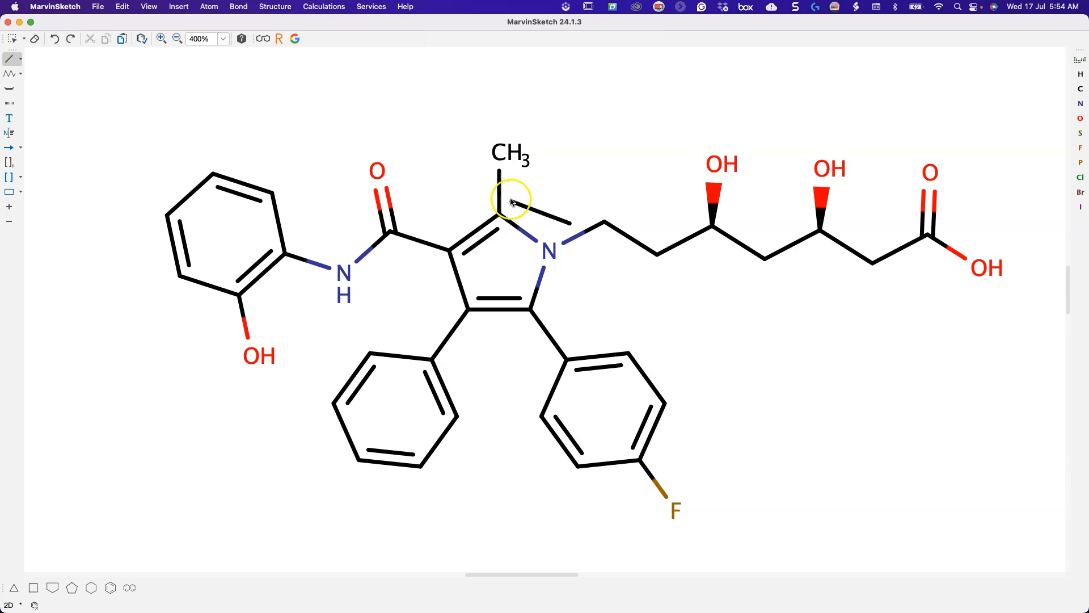
click(497, 155)
drag(497, 155, 567, 91)
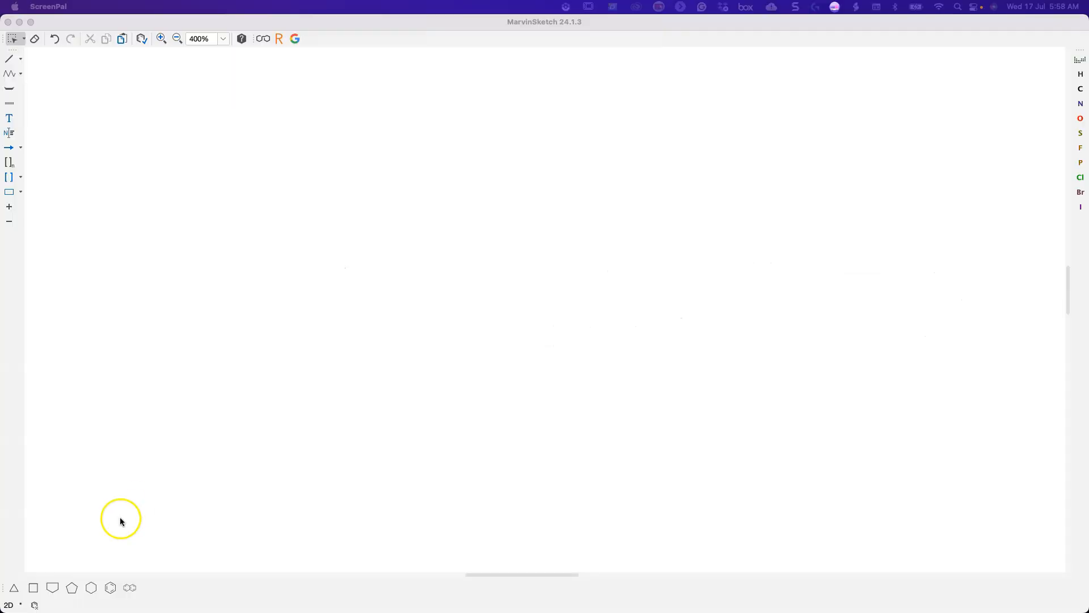
Step: Draw a cyclobutane ring fused with a cyclopentane ring and change the lower shared atom to nitrogen
click(33, 588)
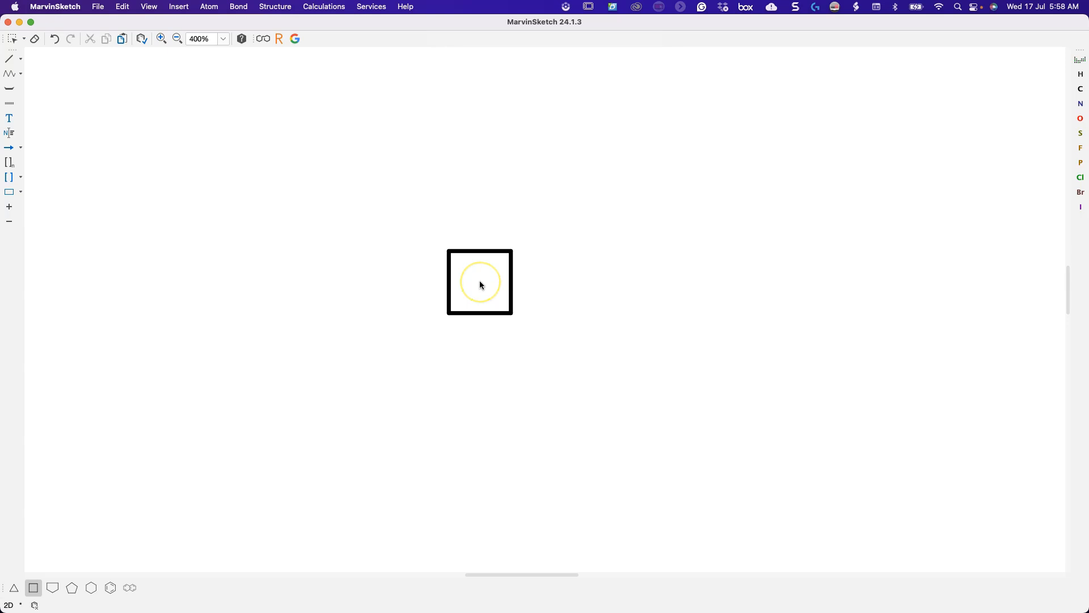
click(480, 284)
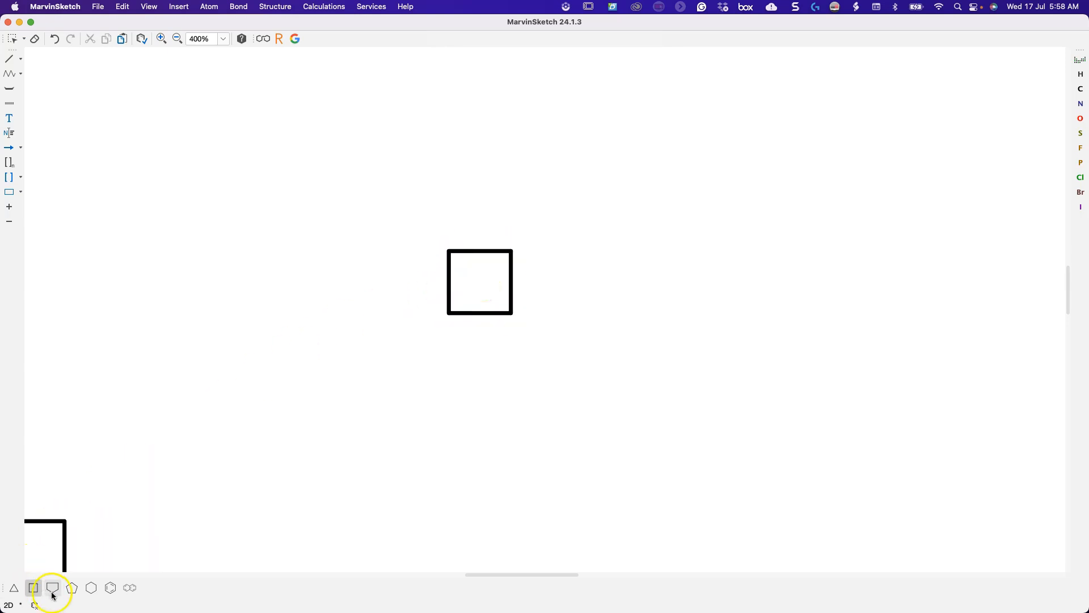
click(73, 588)
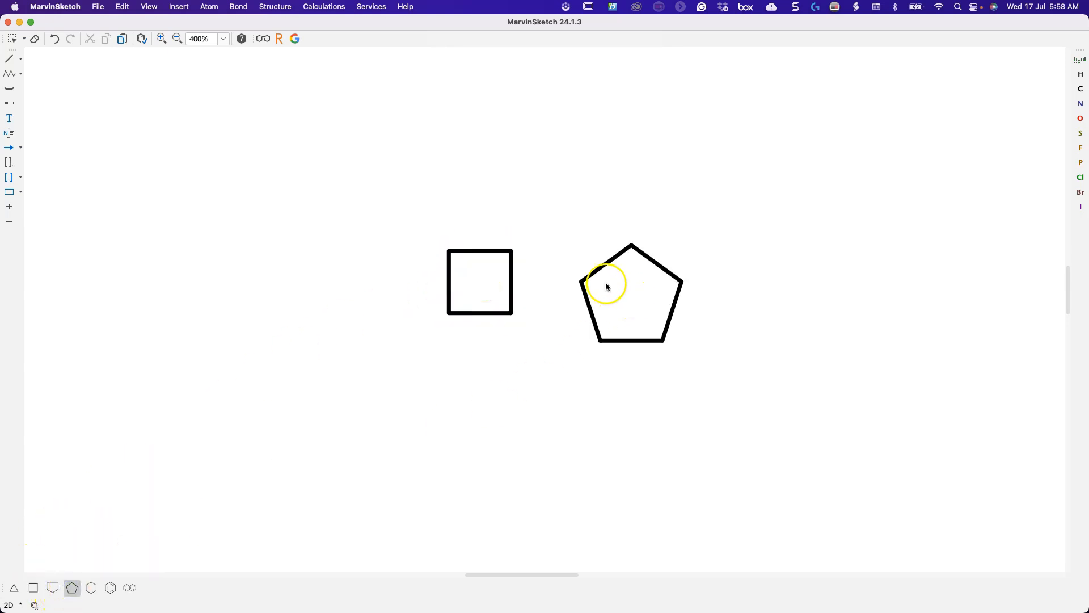
click(505, 301)
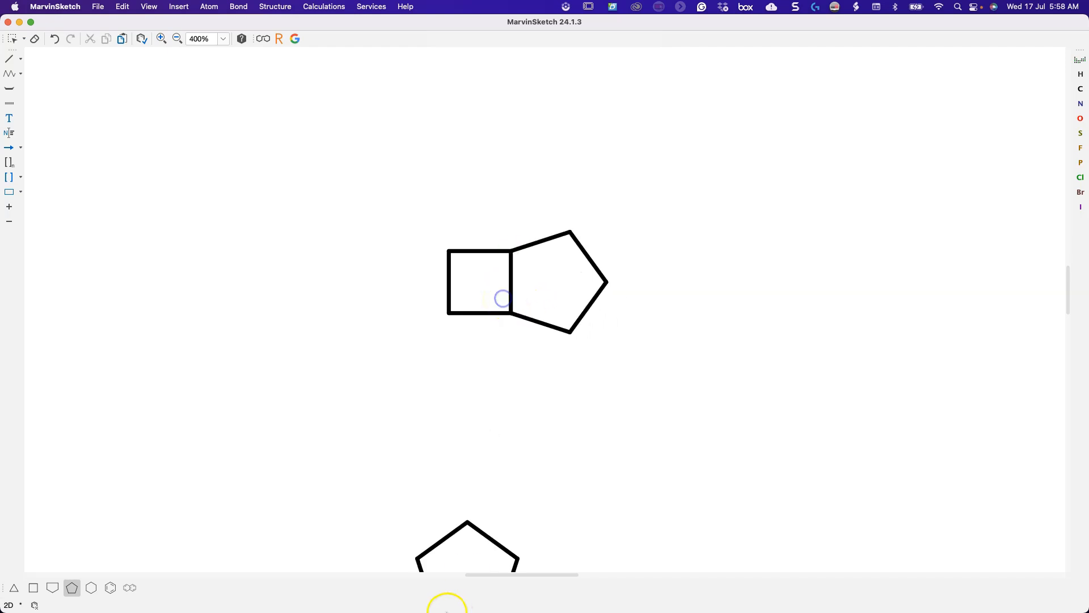
click(1081, 104)
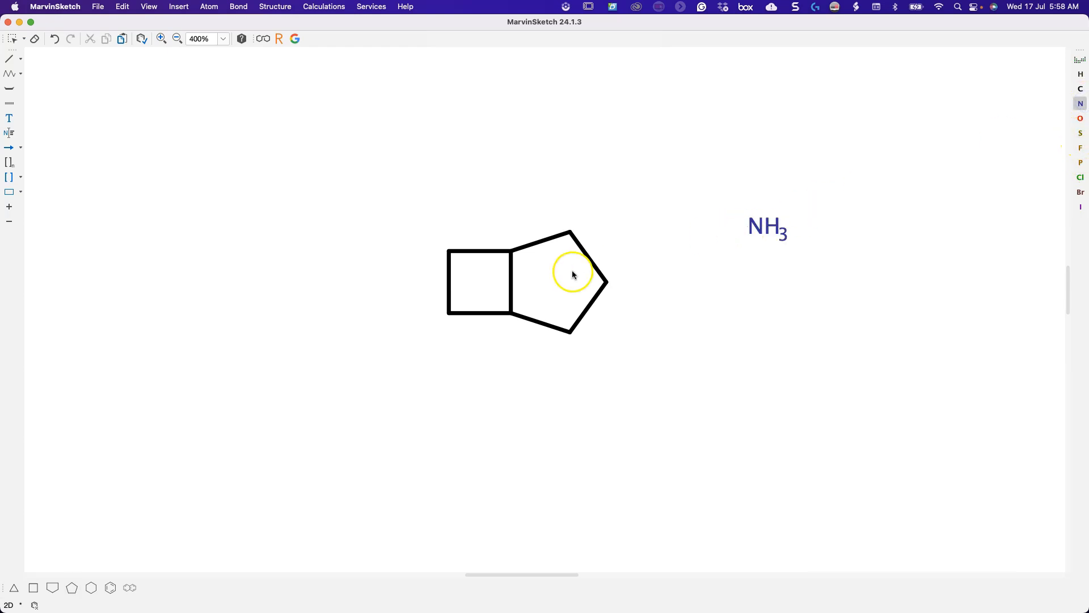
click(510, 313)
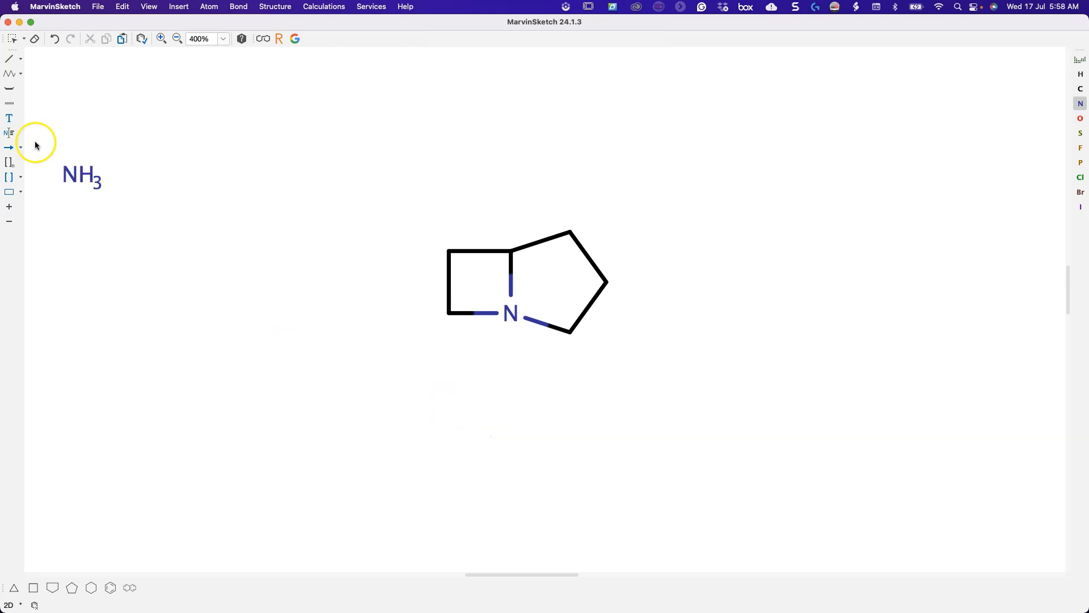
Step: Add a double-bonded oxygen to the four-membered ring carbon next to the nitrogen
click(9, 58)
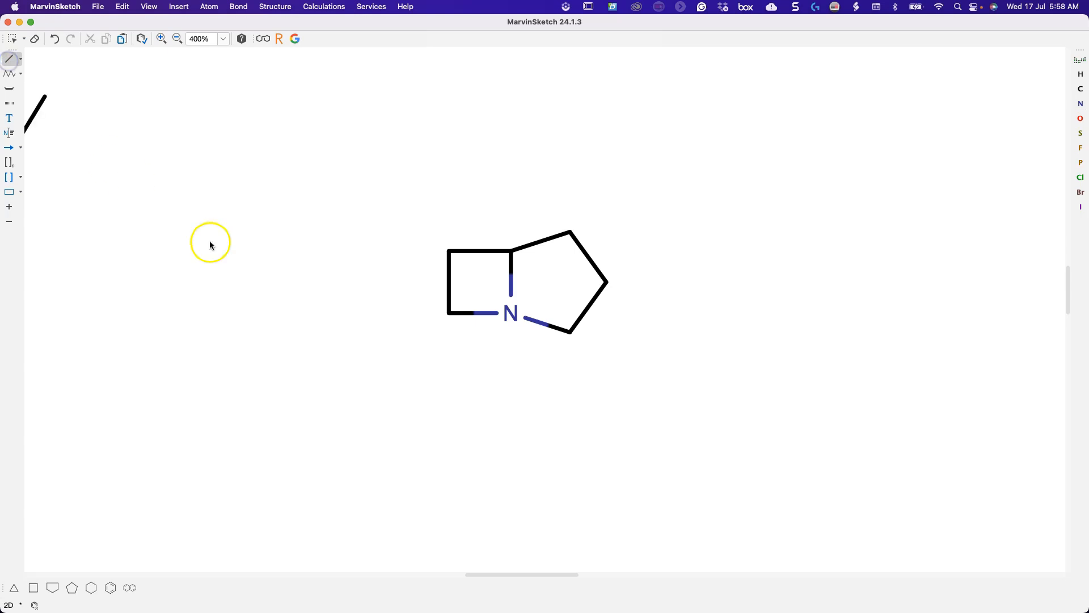
click(449, 313)
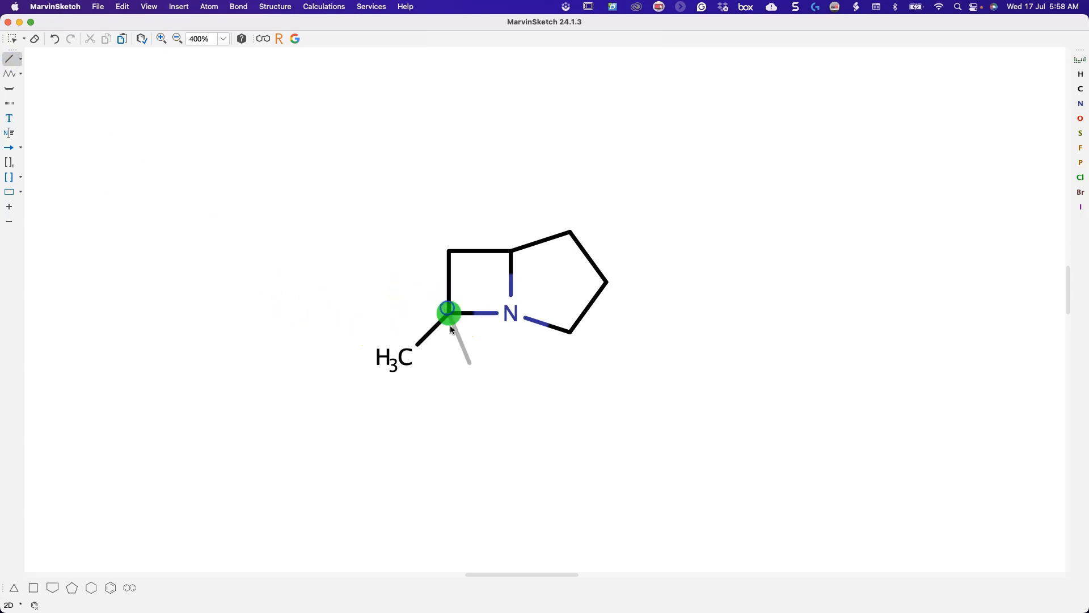
click(437, 333)
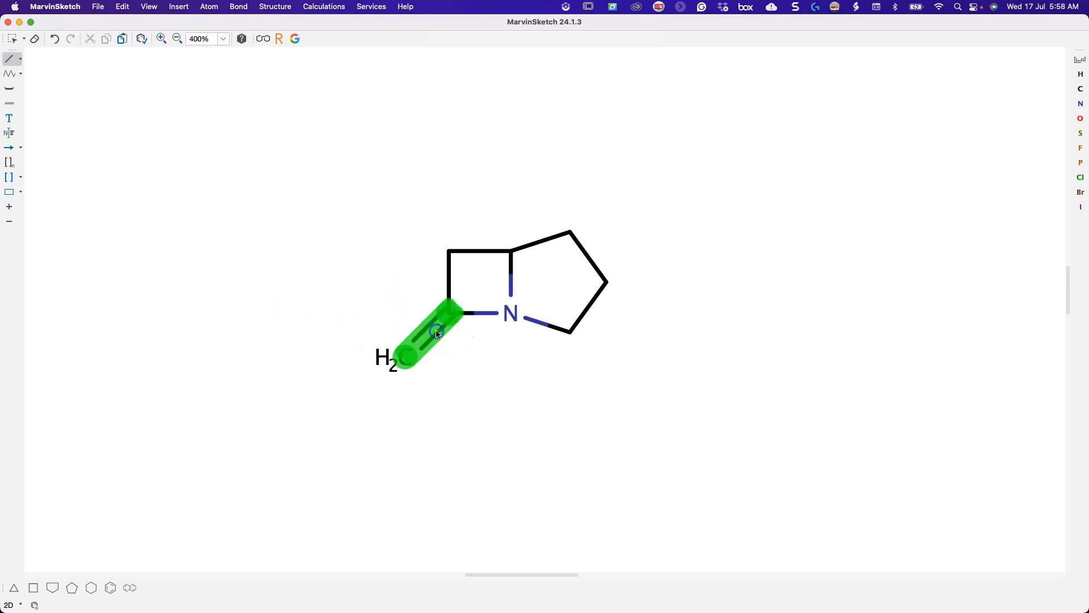
click(1081, 118)
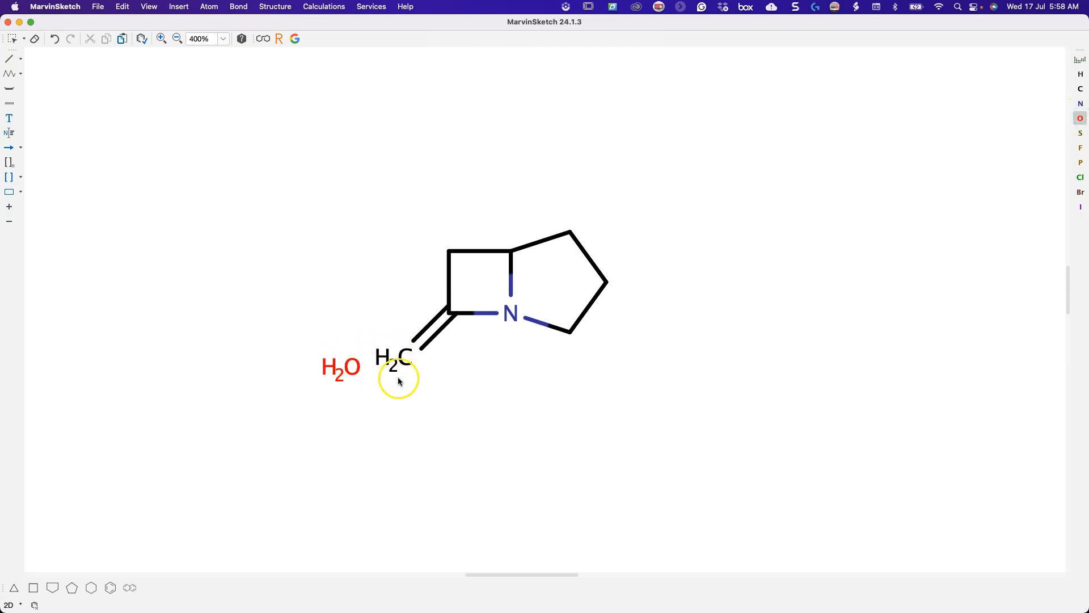
click(409, 363)
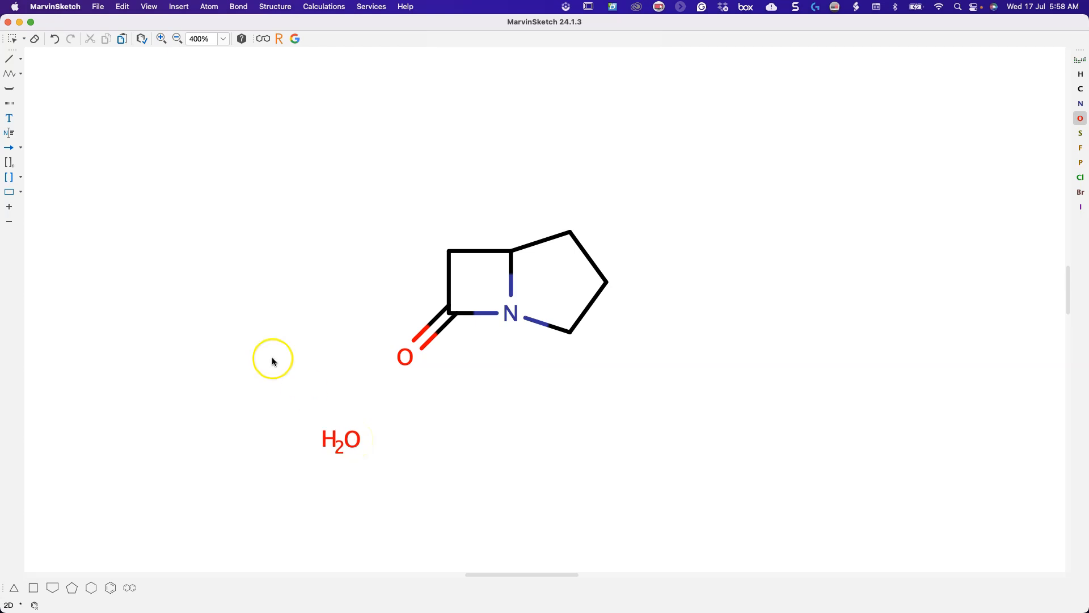
Step: Add two single-bonded methyl groups to the five-membered ring carbon farthest from the four-membered ring
click(9, 58)
click(607, 280)
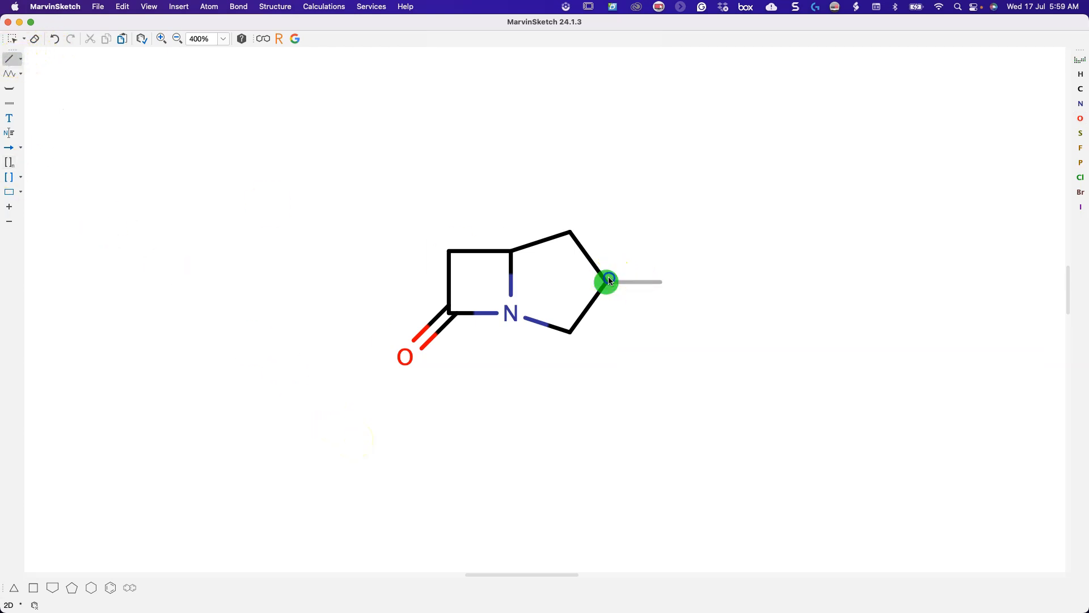
click(609, 287)
click(608, 278)
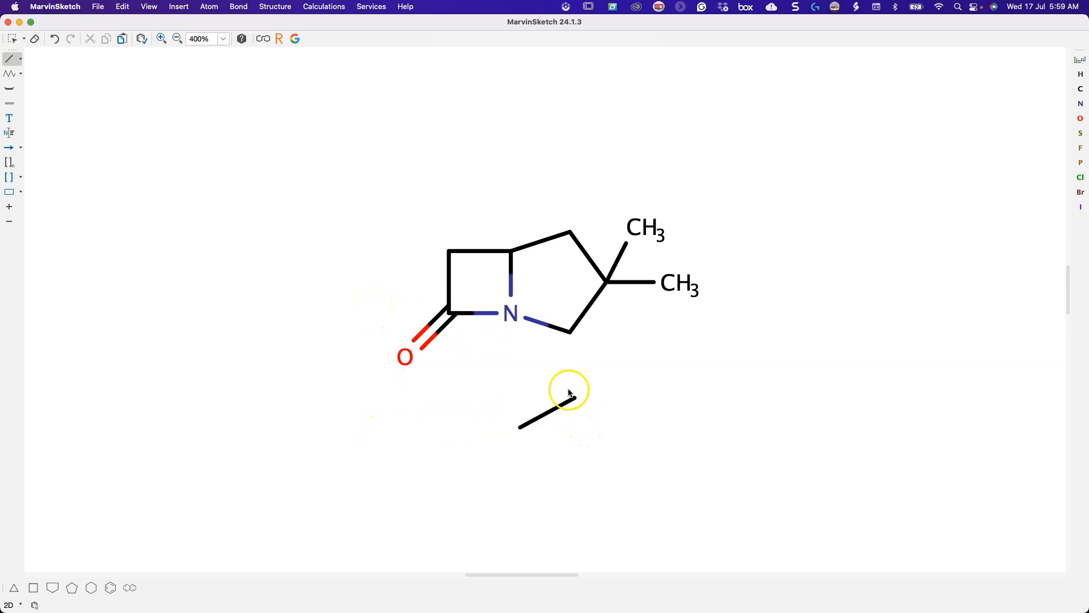
Step: Build a carboxylic acid group on the five-membered ring carbon next to the nitrogen, with a double-bonded oxygen and a hydroxyl oxygen
click(569, 335)
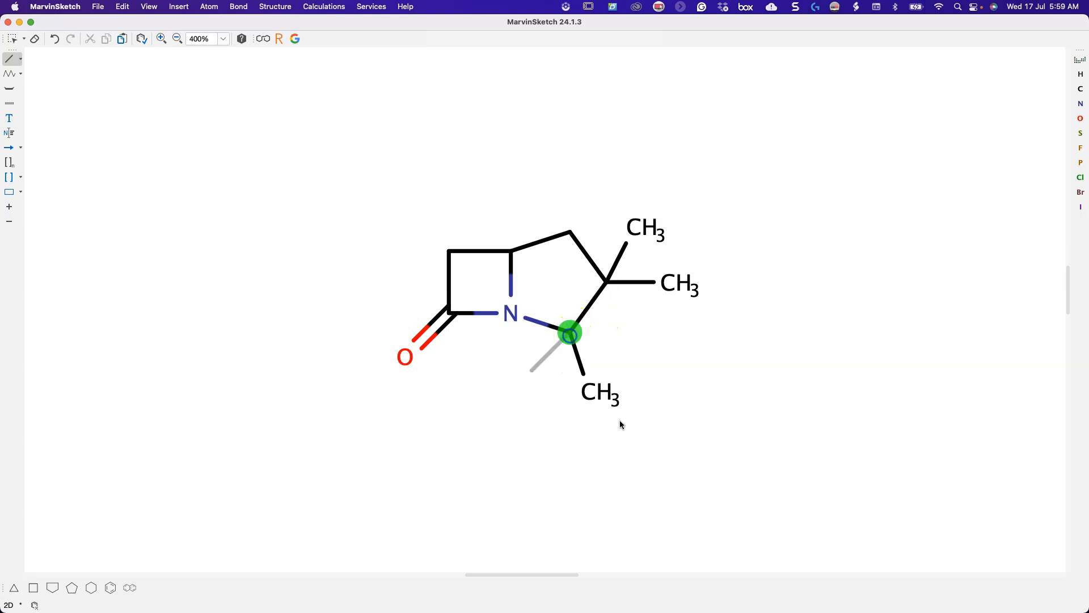
click(591, 392)
click(592, 393)
click(565, 421)
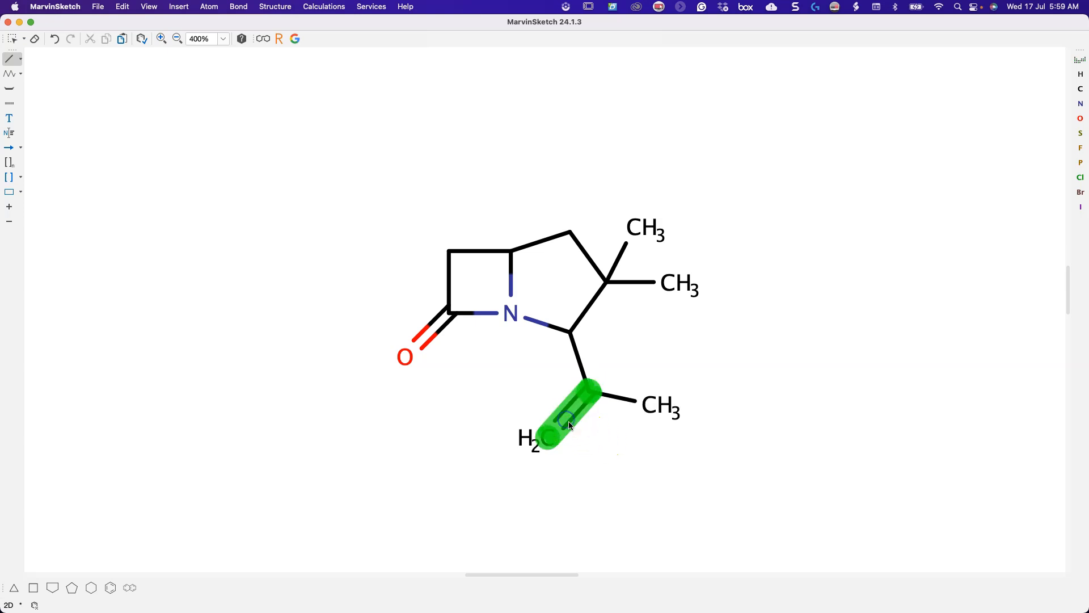
click(1079, 118)
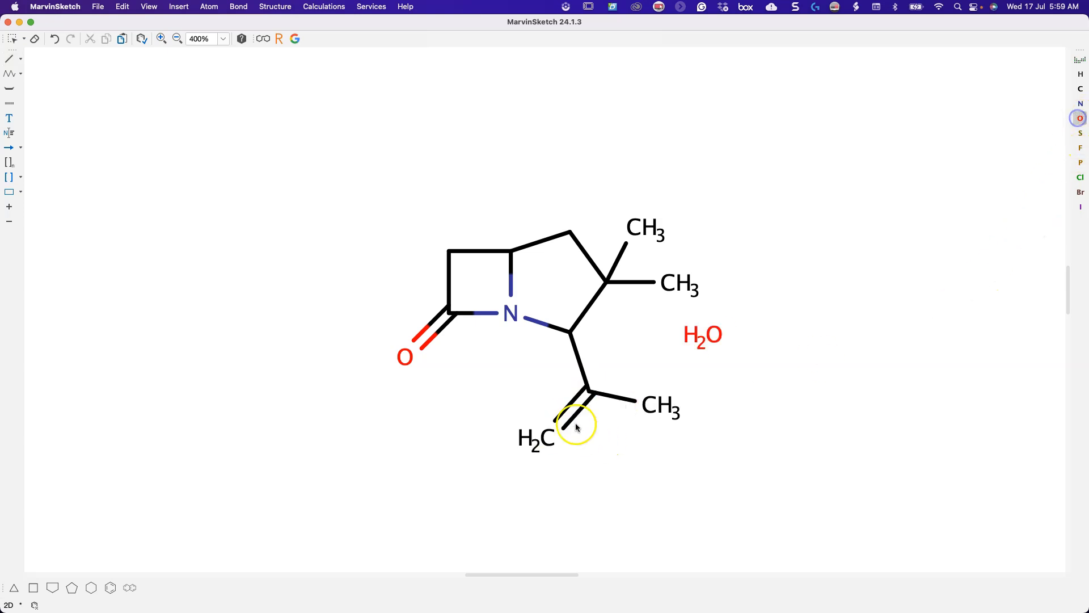
click(543, 440)
click(650, 403)
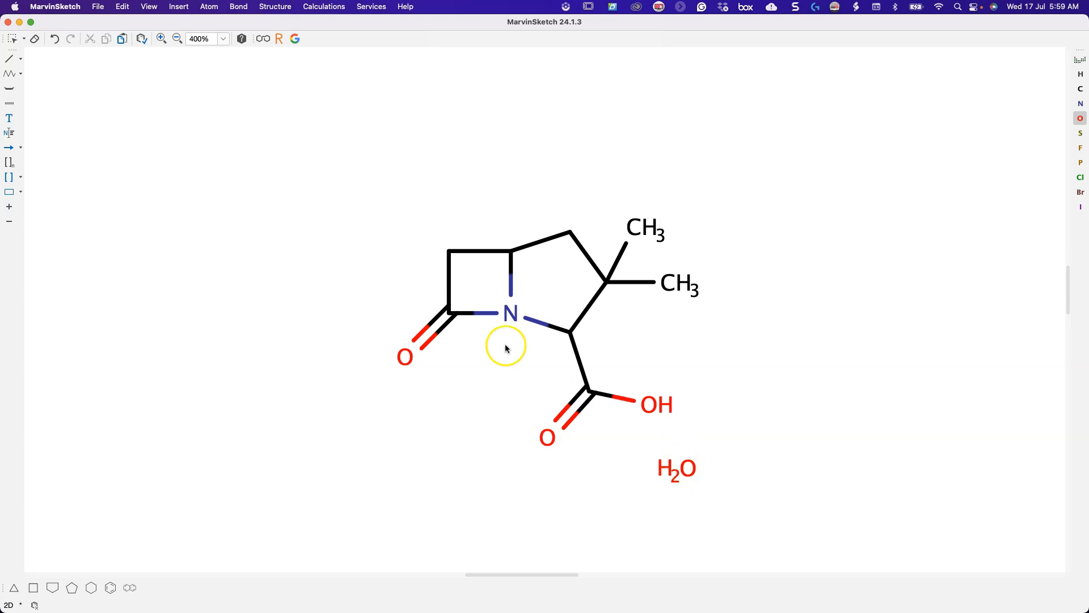
Step: Attach a two-carbon chain with methyl and double-bonded methylene ends to the four-membered ring carbon beside the carbonyl, erasing the extra methyl branch
click(10, 58)
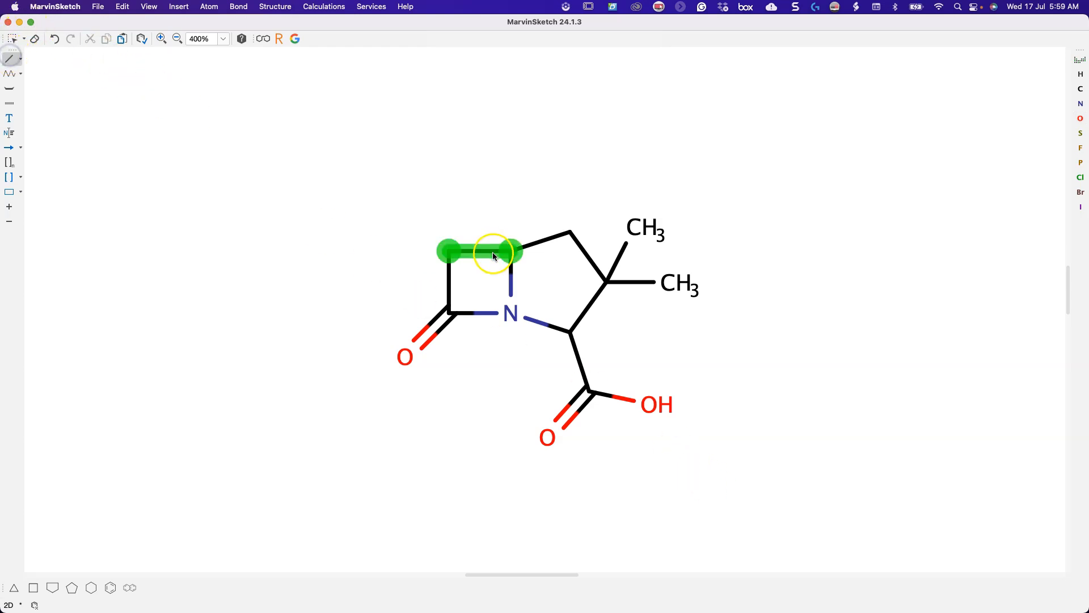
click(449, 249)
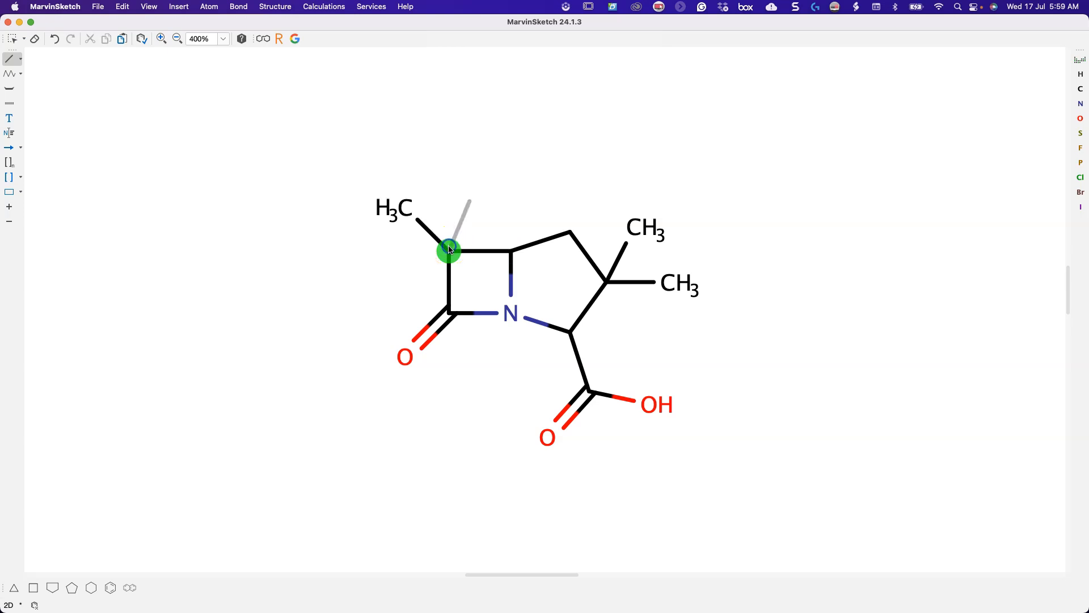
click(410, 207)
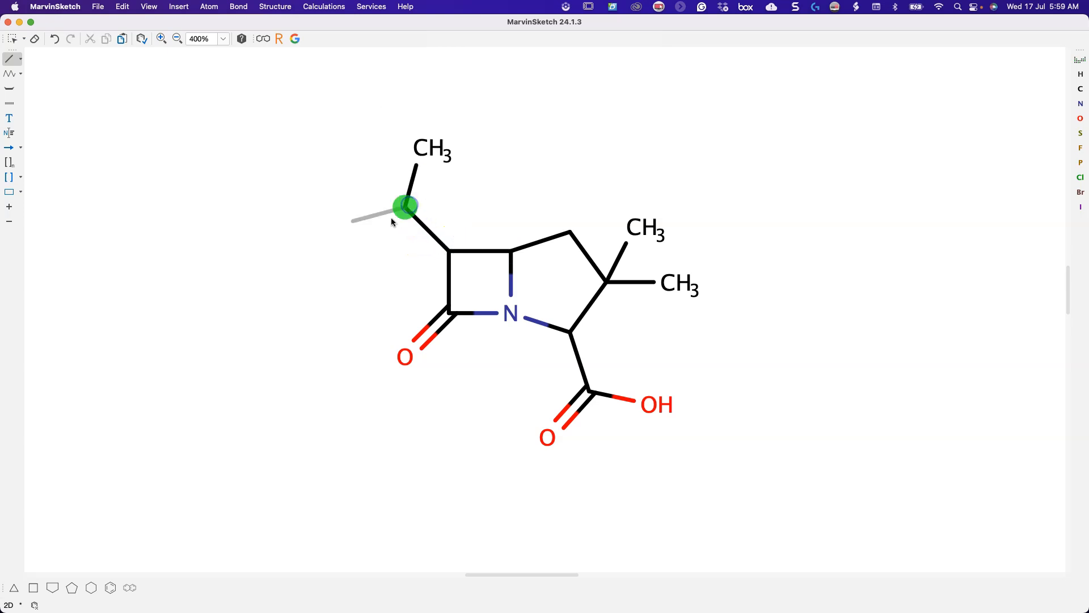
click(401, 216)
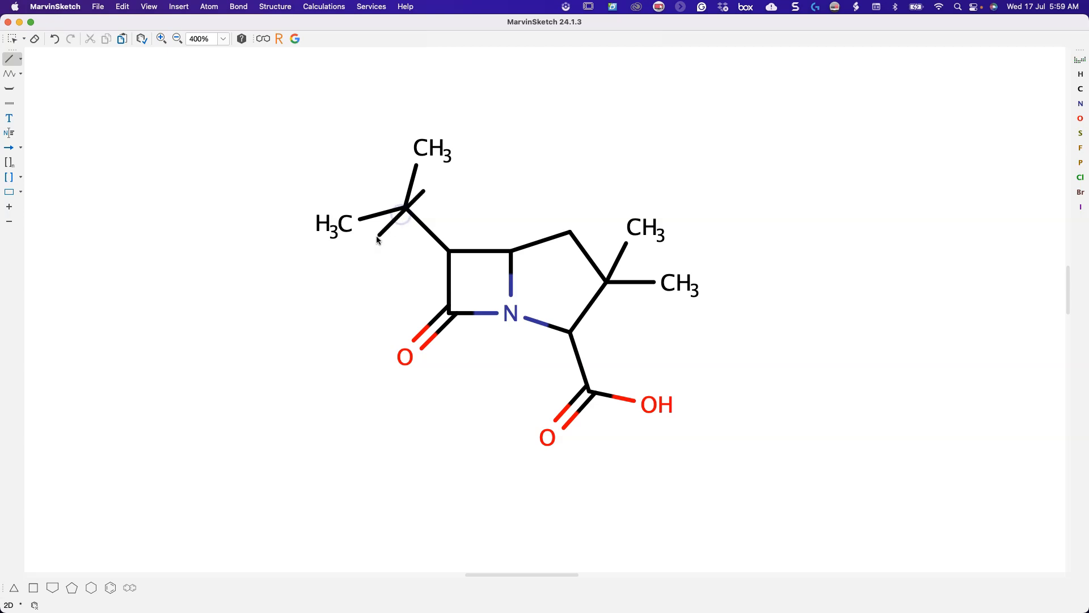
click(349, 219)
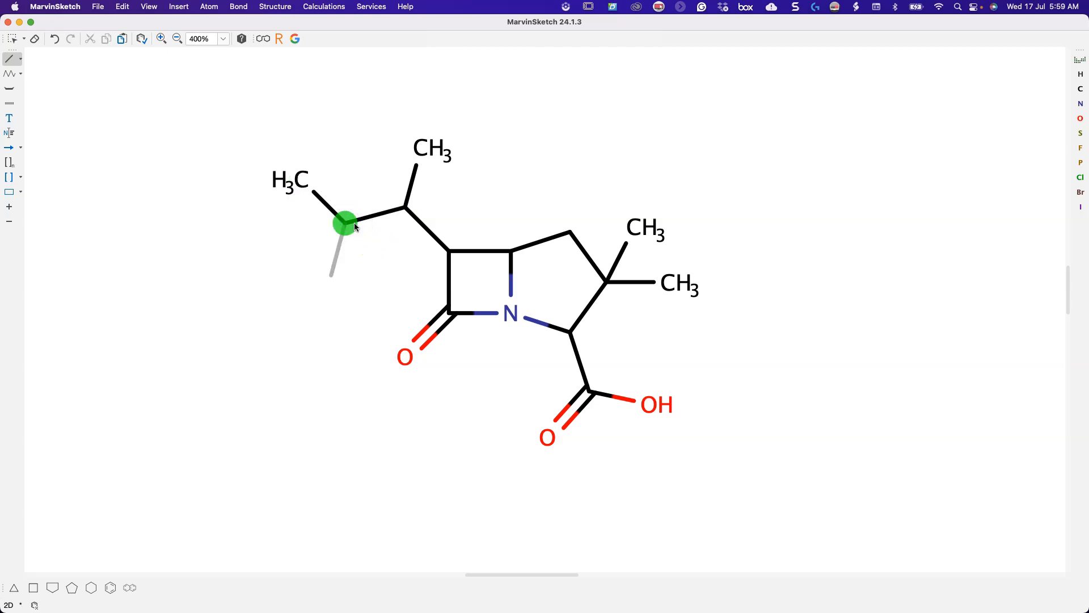
click(350, 228)
click(350, 268)
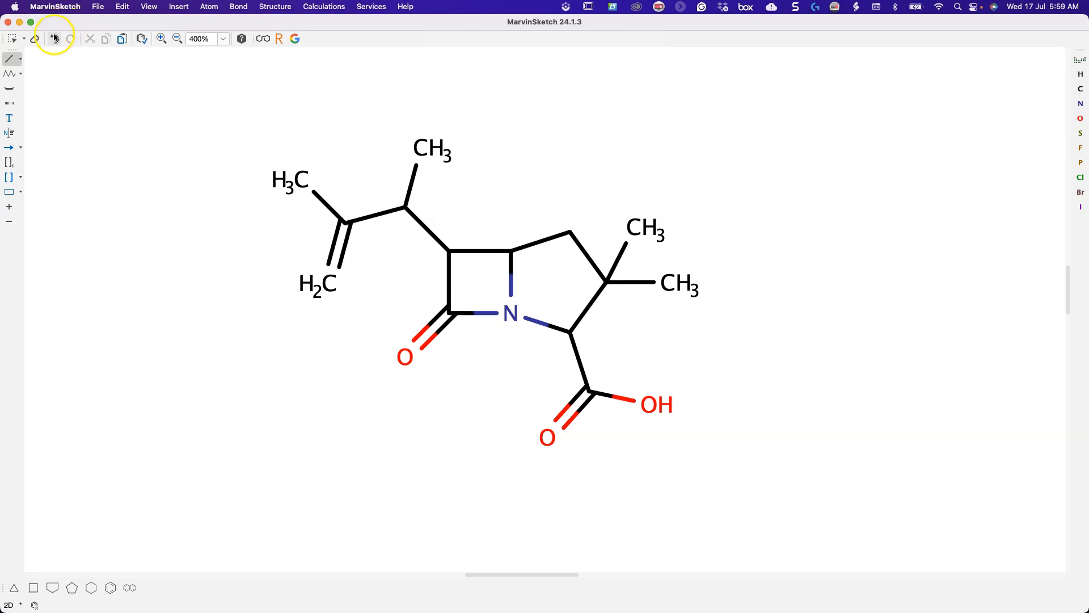
click(34, 38)
click(430, 147)
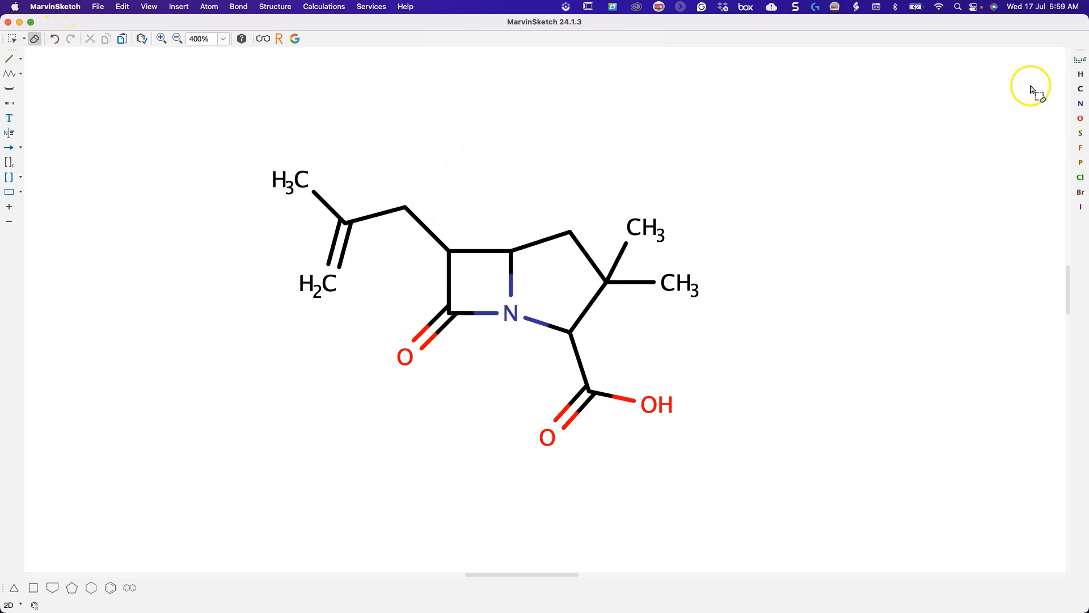
Step: Turn the new side chain into an amide by changing its first carbon to nitrogen and its double-bonded end carbon to oxygen
click(1081, 104)
click(404, 205)
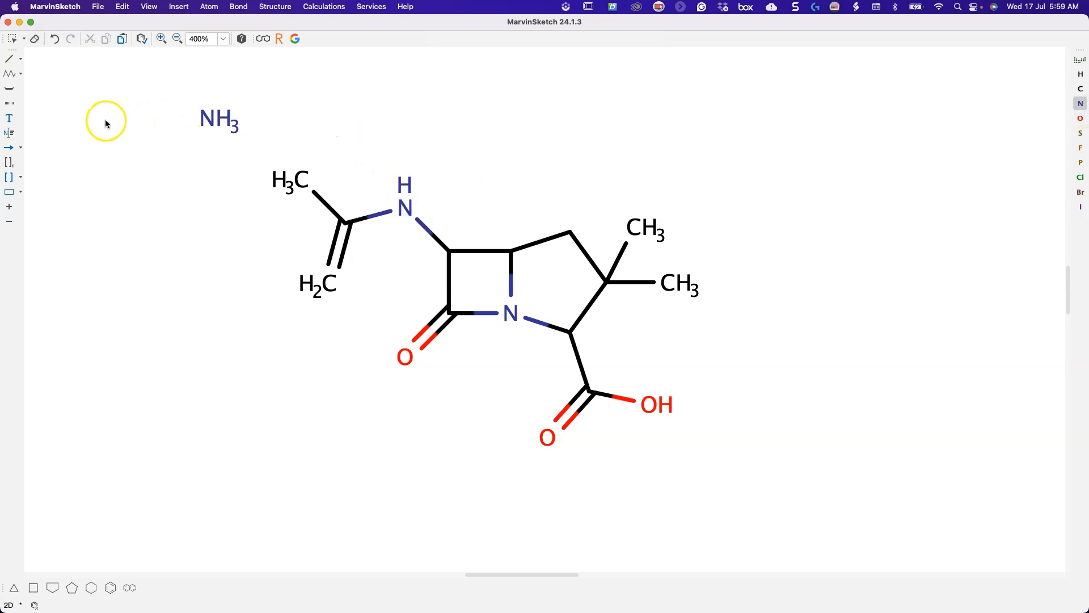
click(1082, 120)
click(327, 285)
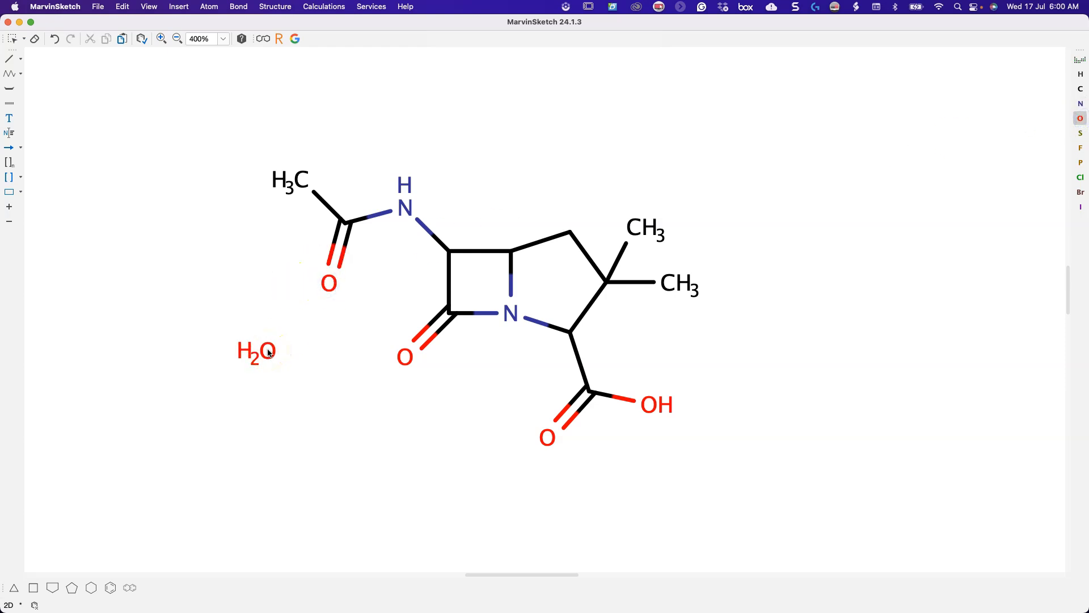
Step: Extend the amide's methyl end with one more carbon and add a single-bonded amino nitrogen at the branching carbon
click(9, 58)
drag(52, 92, 114, 123)
click(298, 186)
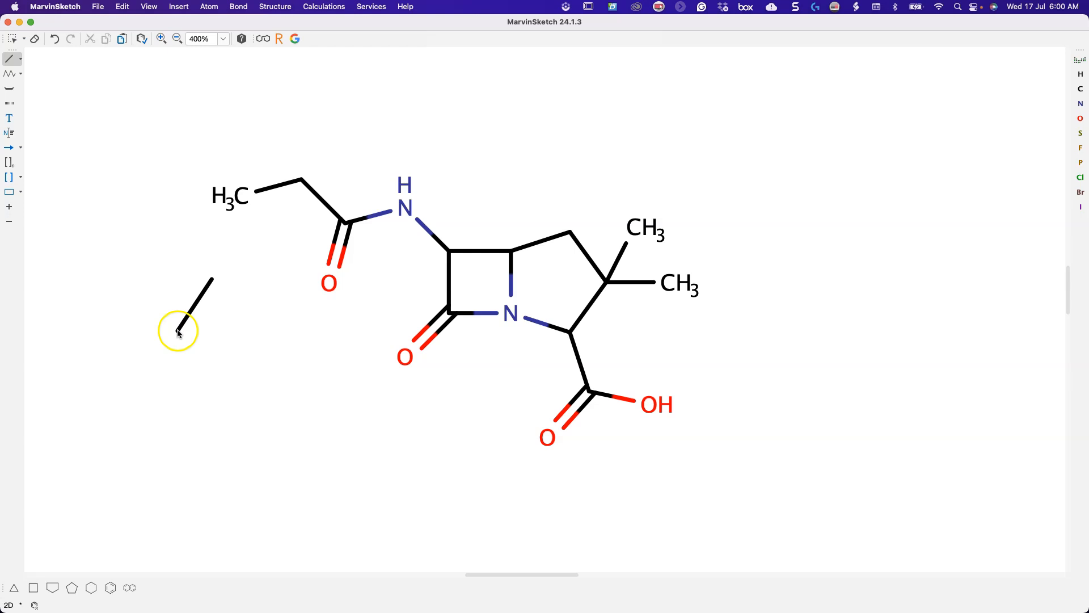
click(309, 183)
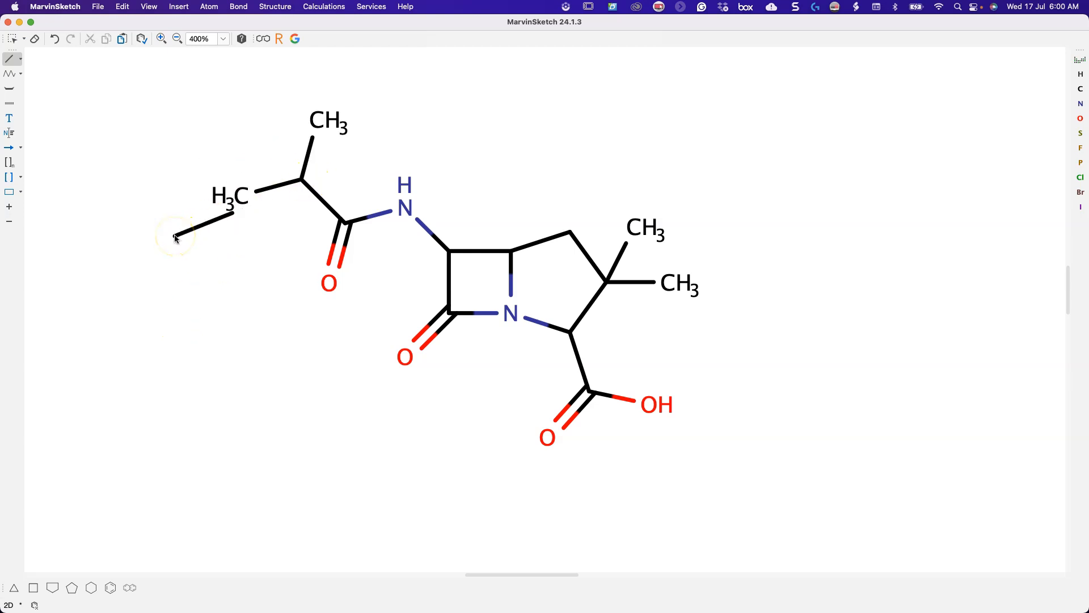
click(1080, 104)
click(318, 125)
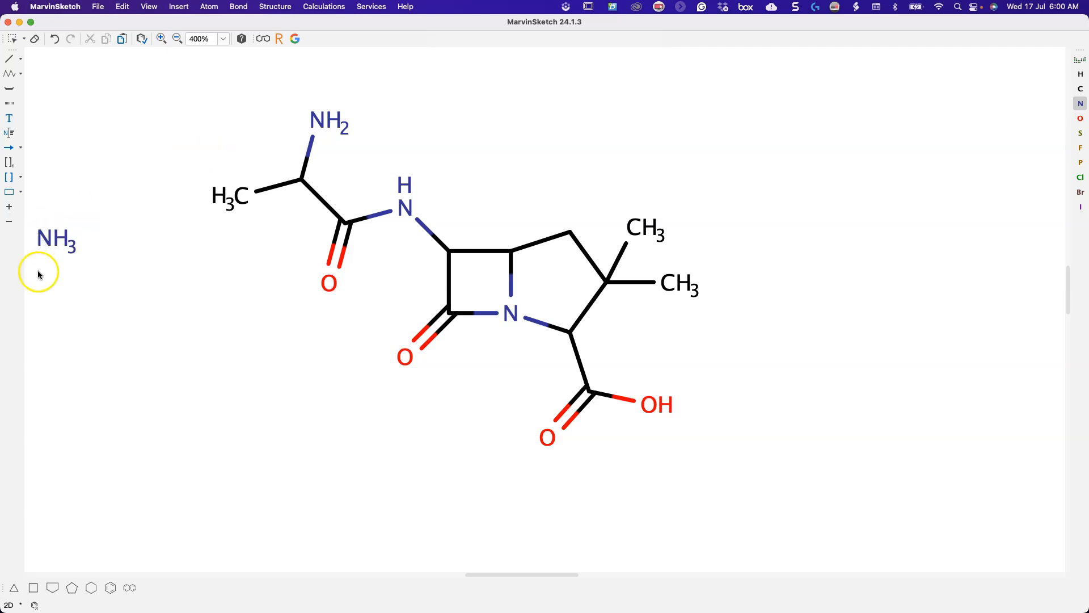
Step: Attach a benzene ring to the carbon bearing the amino group and add a hydroxyl oxygen at the ring's para position
click(110, 588)
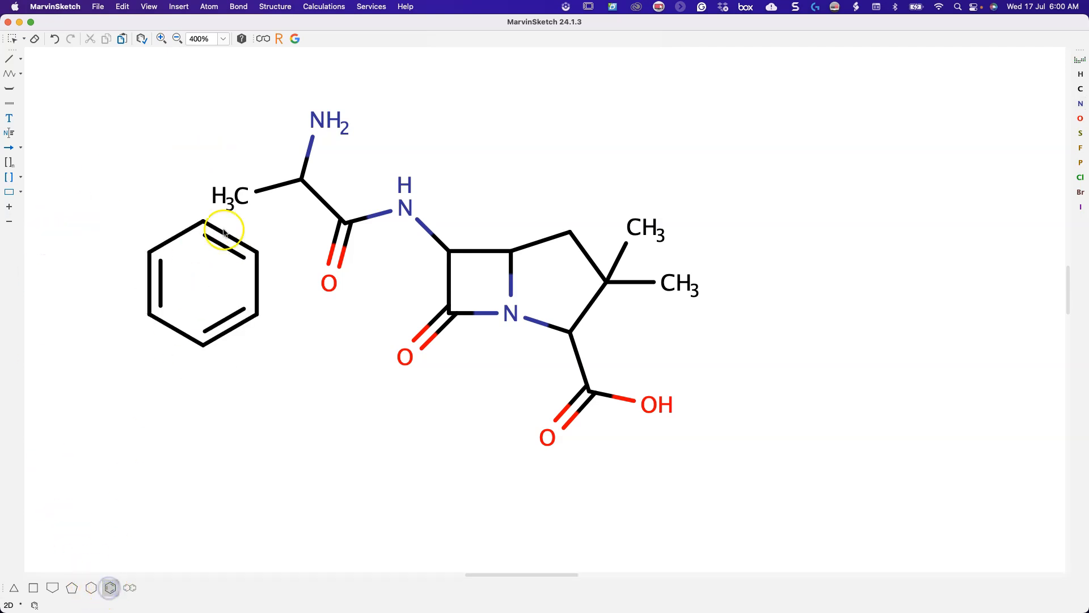
click(248, 200)
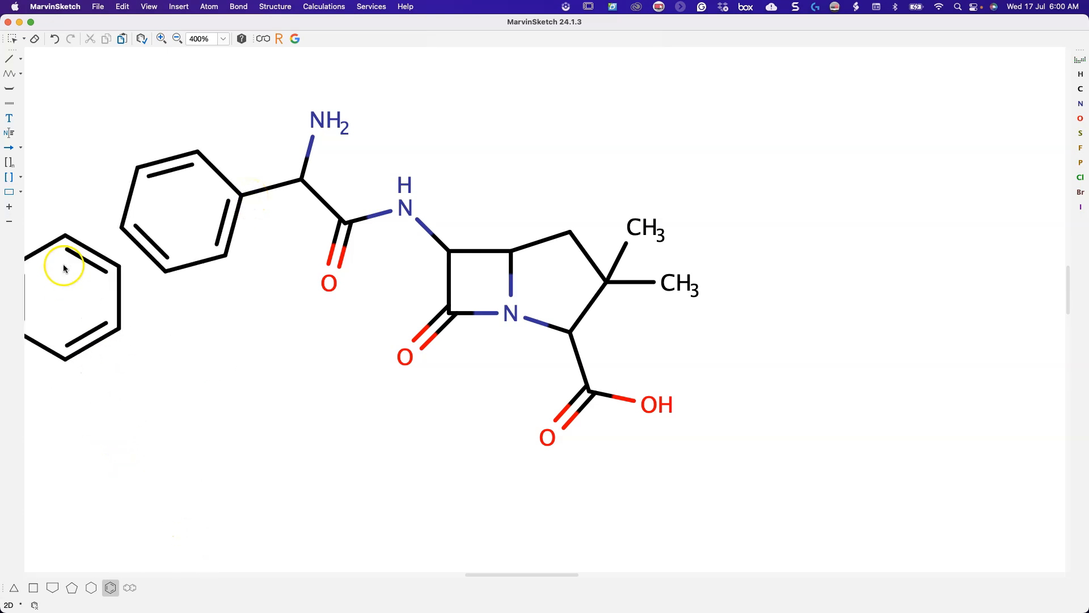
click(10, 59)
drag(56, 206, 121, 229)
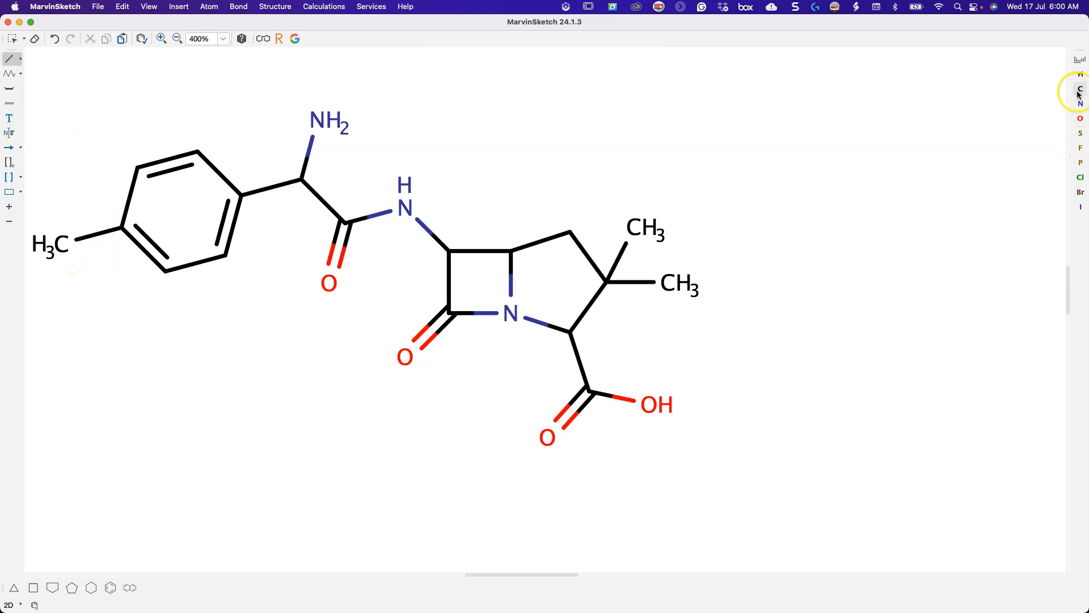
click(1081, 119)
click(67, 243)
click(112, 559)
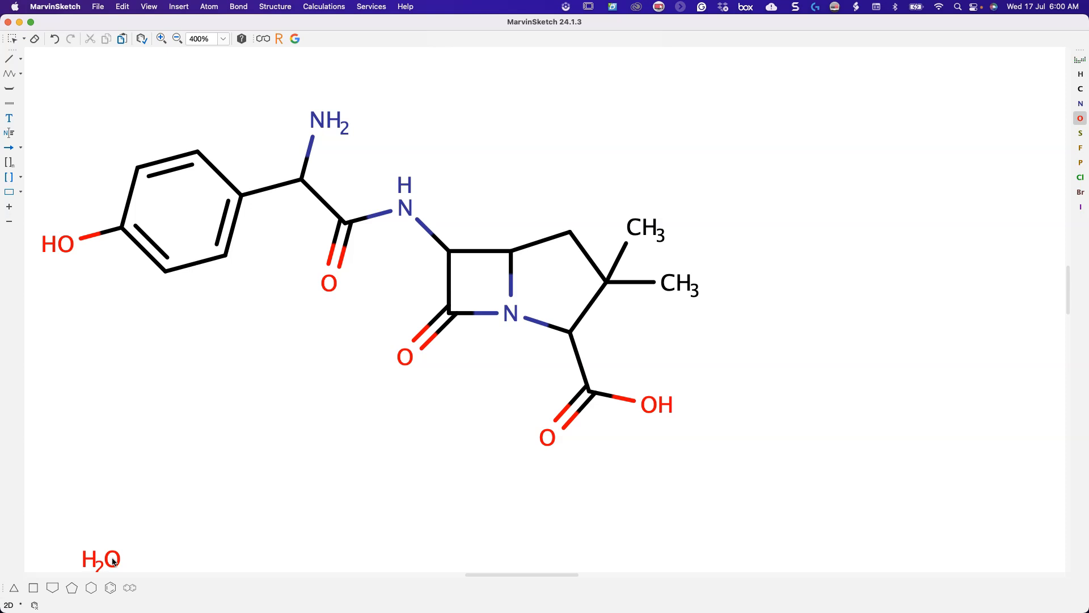
key(ctrl+z)
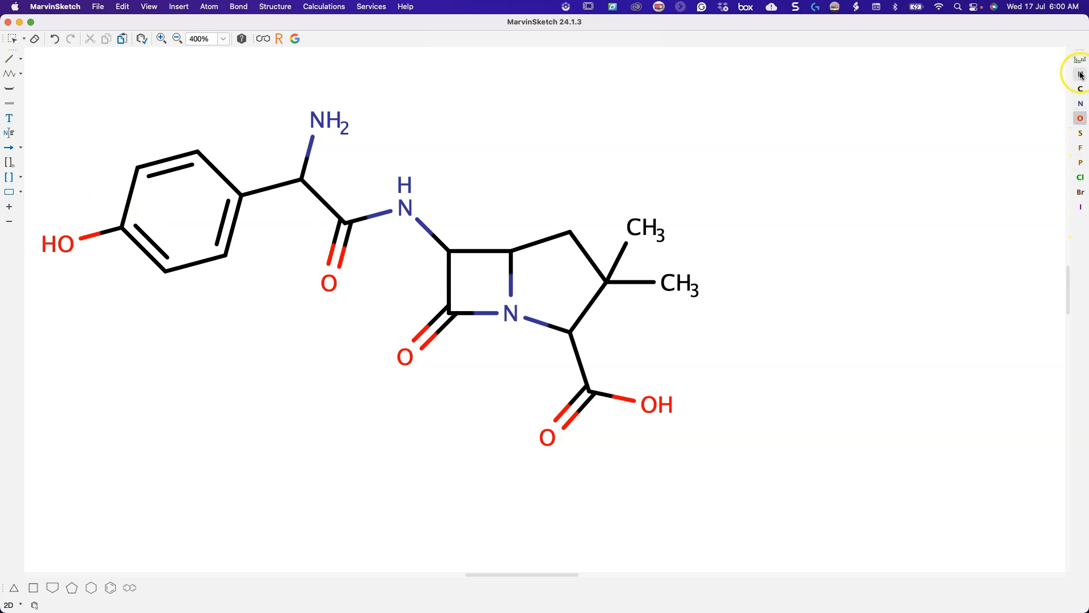
Step: Change the upper five-membered ring carbon between the fusion carbon and the dimethyl carbon to sulfur
click(1080, 133)
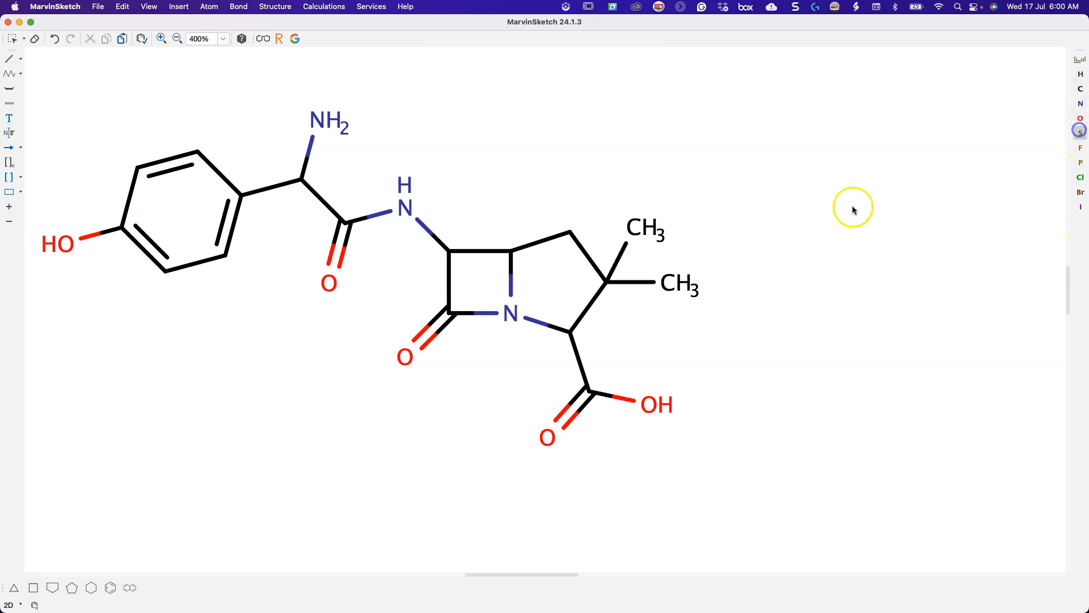
click(575, 238)
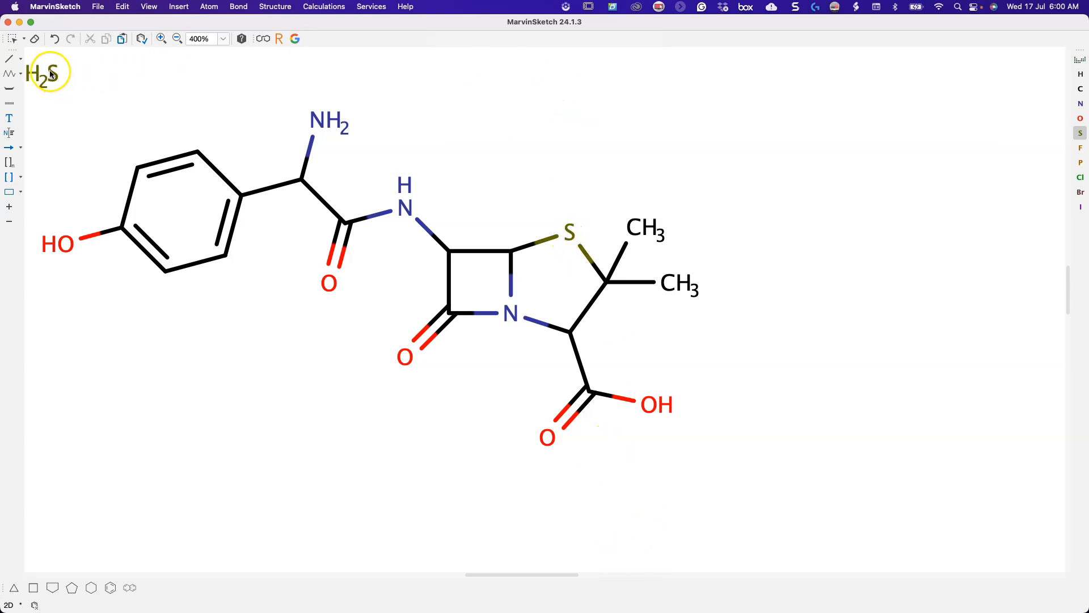
Step: Apply Single Up stereo bonds to the amino group and to the bond joining the amide nitrogen to the four-membered ring
click(21, 59)
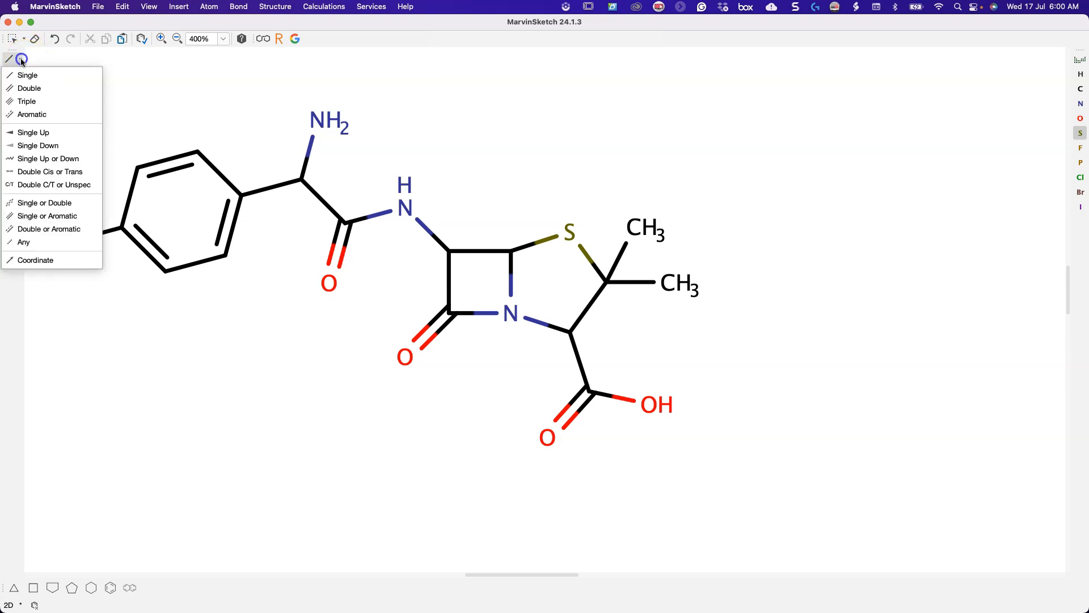
click(32, 134)
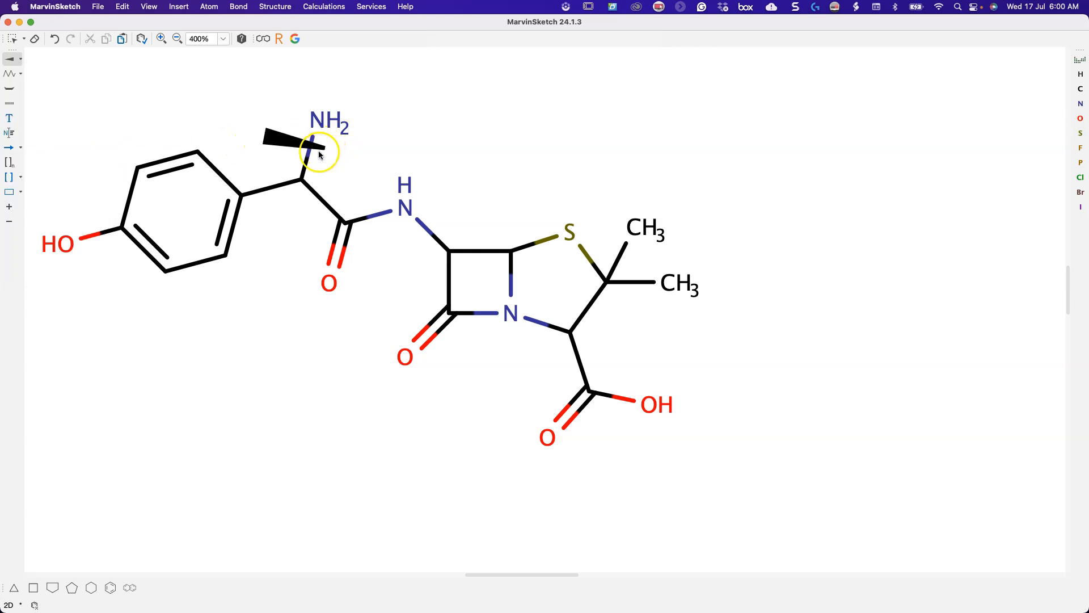
click(310, 159)
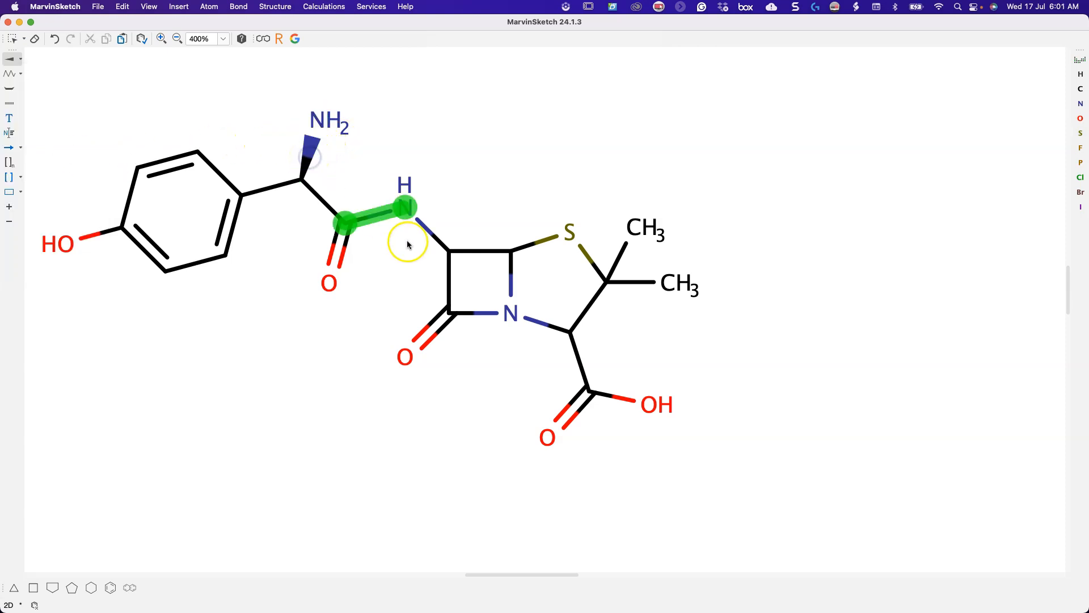
click(437, 238)
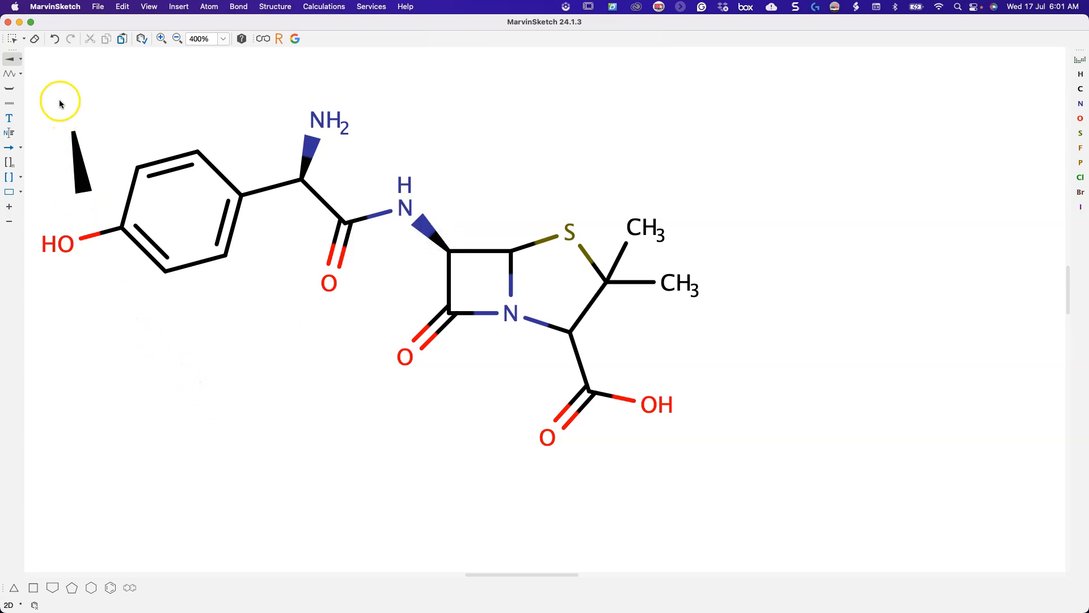
Step: Apply a Single Down stereo bond between the five-membered ring and the carboxylic acid carbon
click(20, 59)
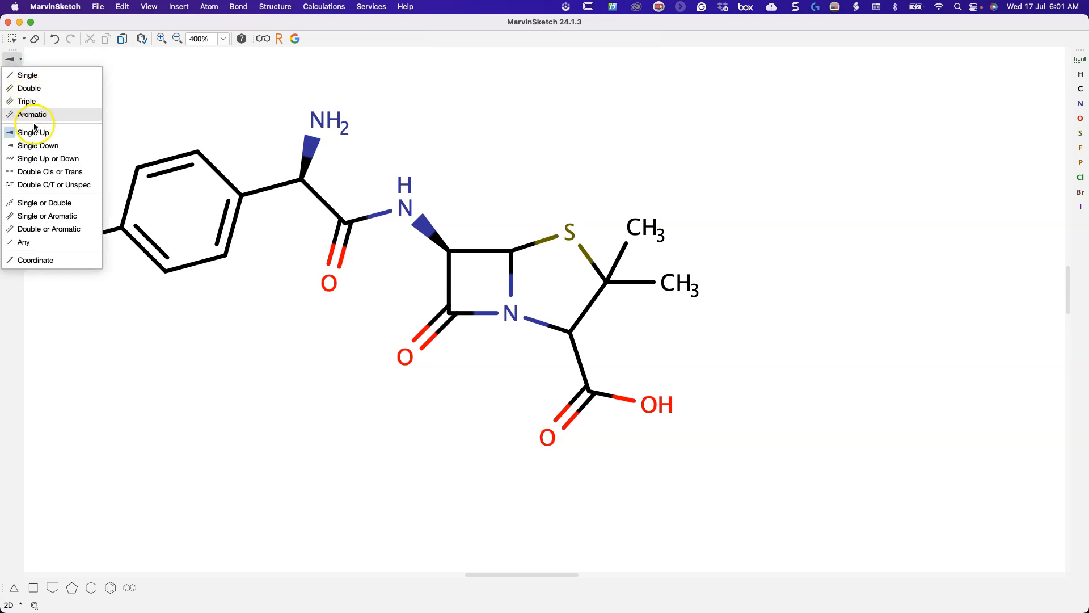
click(38, 145)
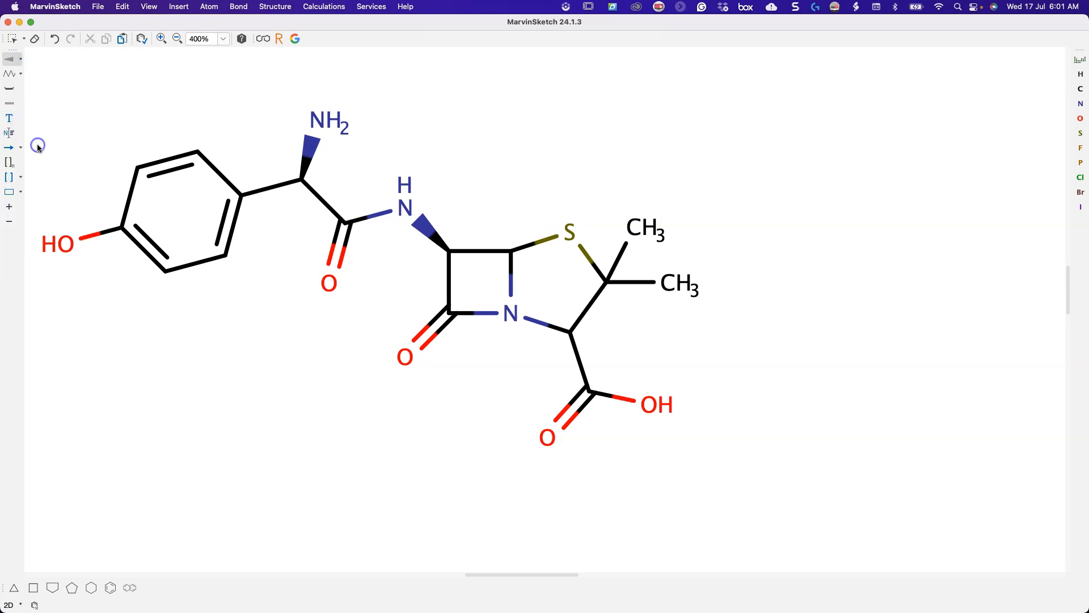
click(582, 361)
Step: Select the whole molecule, move it to the middle of the canvas, rotate it slightly counterclockwise, and deselect it
click(12, 39)
drag(42, 67, 752, 509)
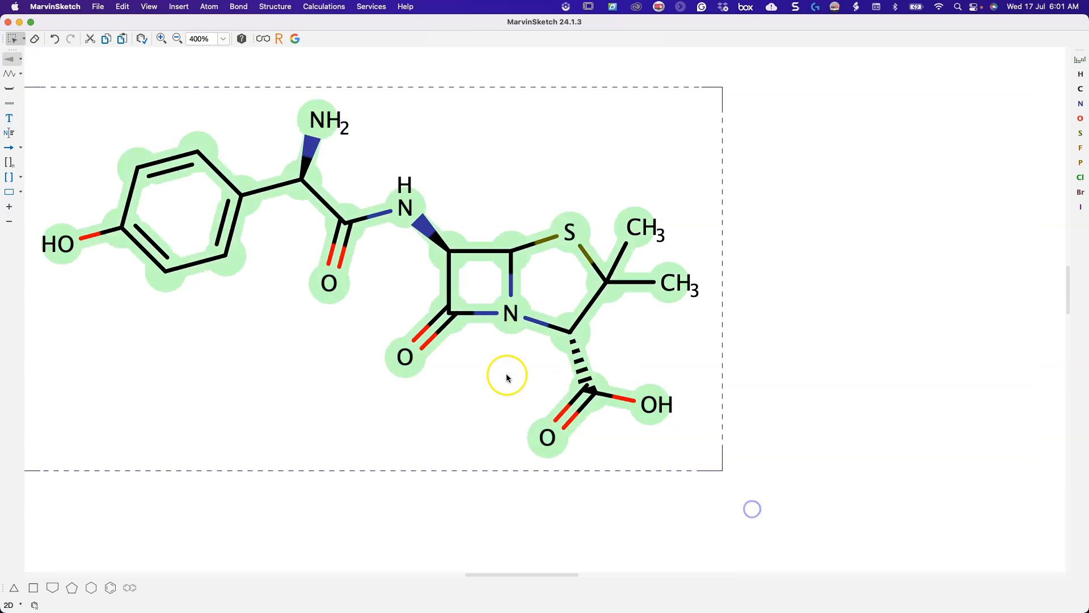
drag(423, 282, 555, 299)
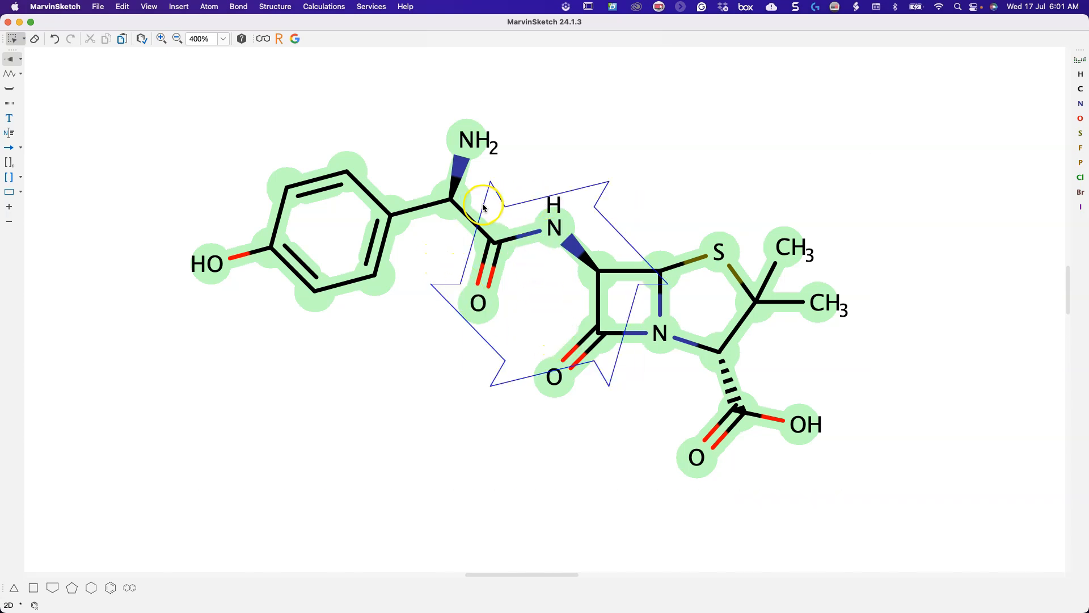
drag(482, 207, 491, 257)
click(998, 315)
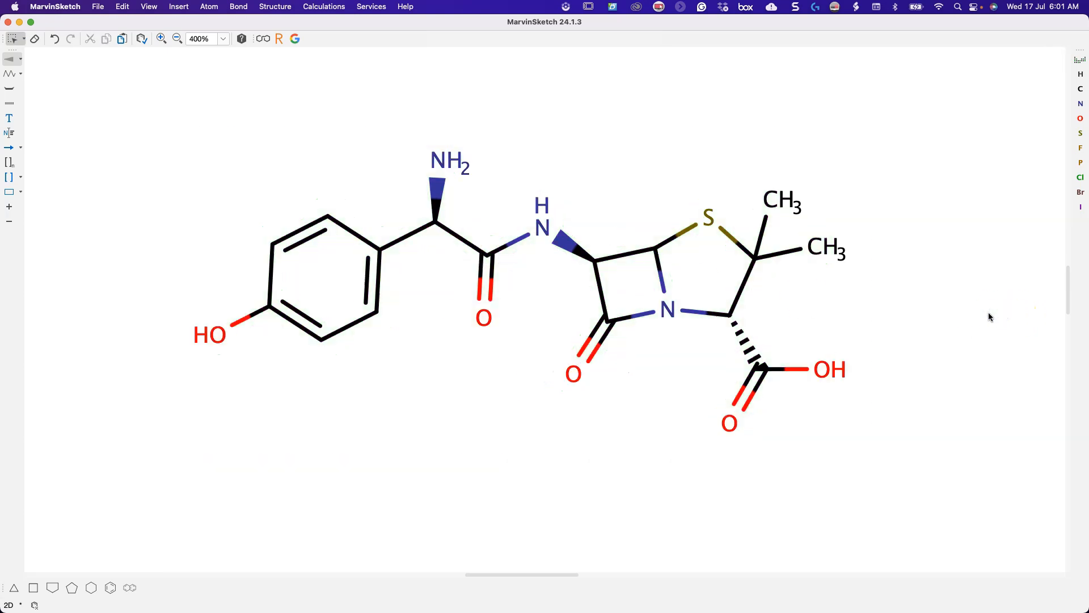